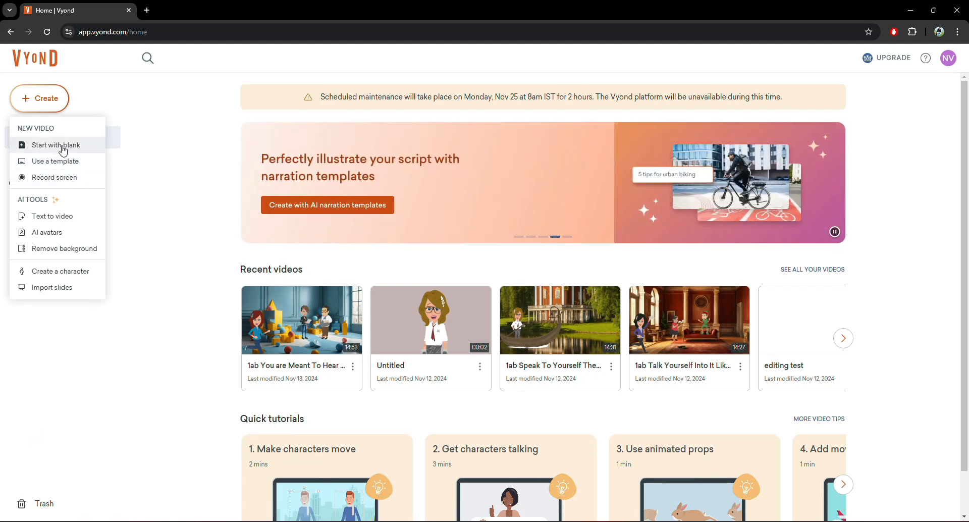
Step: Start a new blank video and browse the complete list of scenes in the library
click(63, 150)
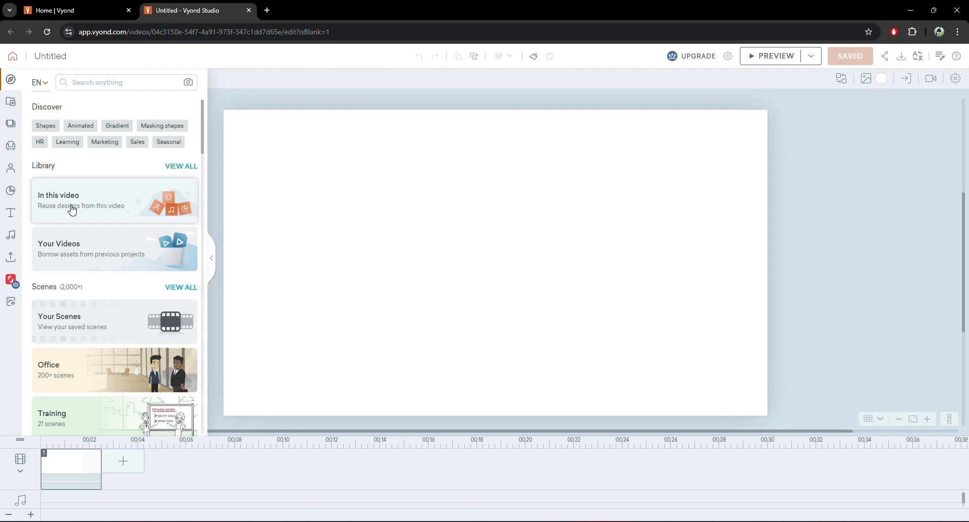
click(11, 101)
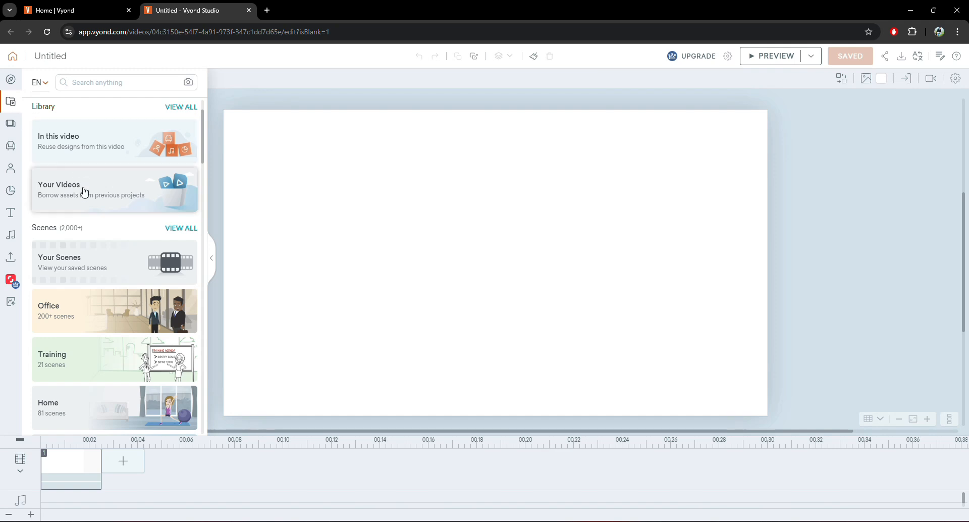
scroll(74, 217, down, 2)
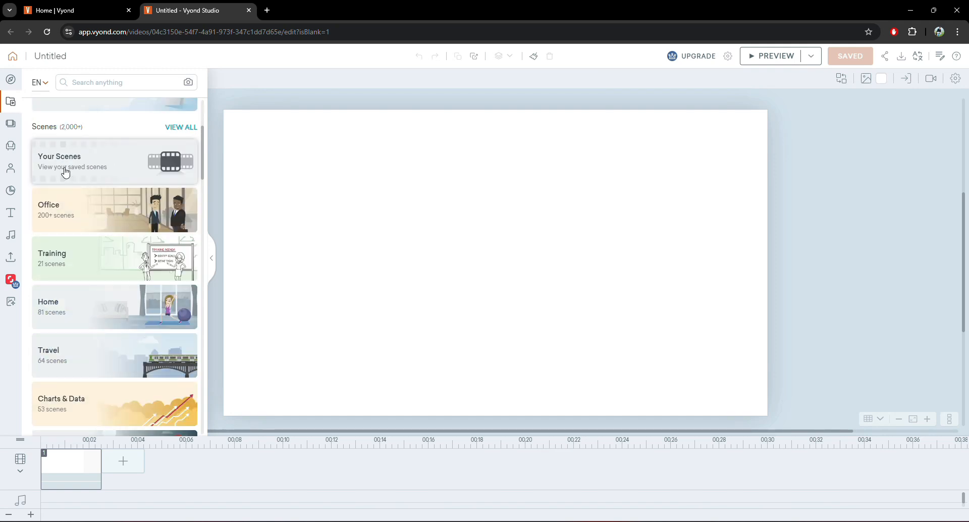
click(11, 129)
click(79, 151)
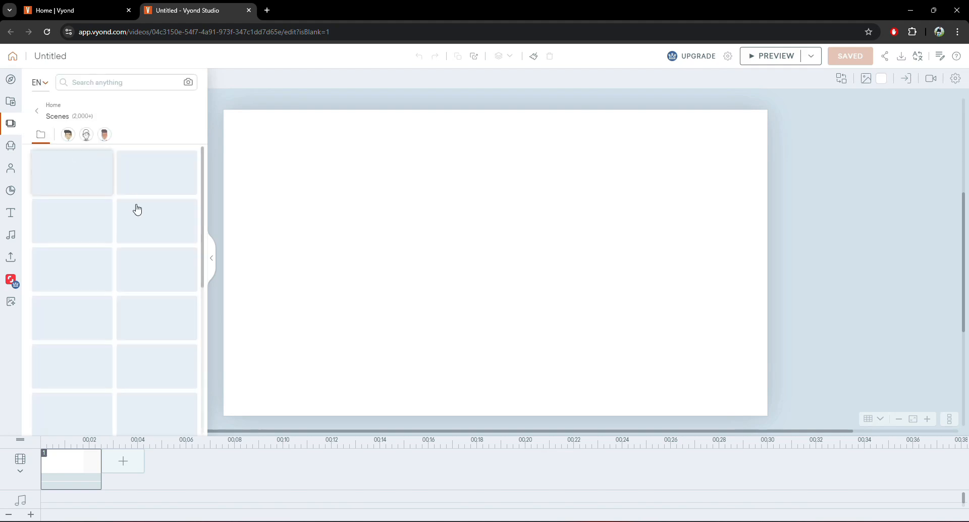
scroll(117, 289, down, 4)
scroll(116, 290, up, 4)
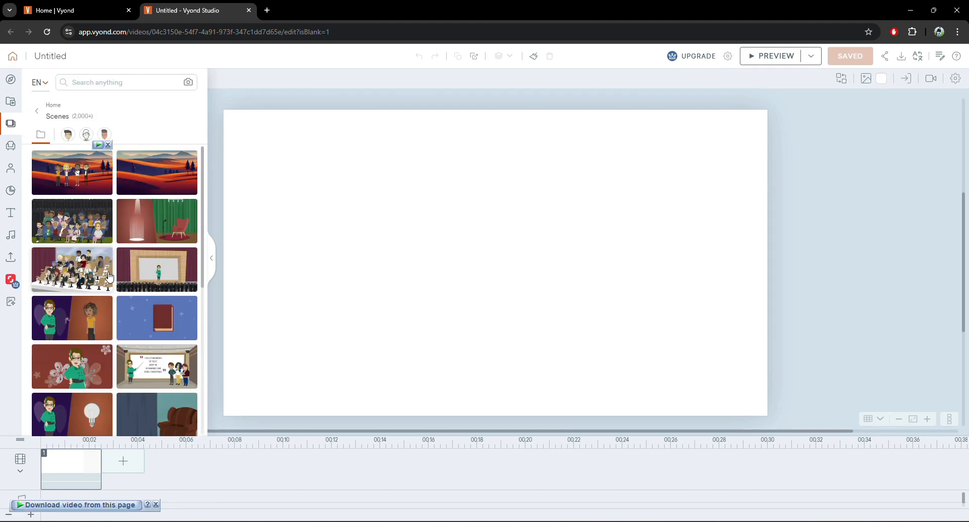
Step: Show the library's Office scenes and exclude the black-and-white whiteboard style from the results
click(36, 111)
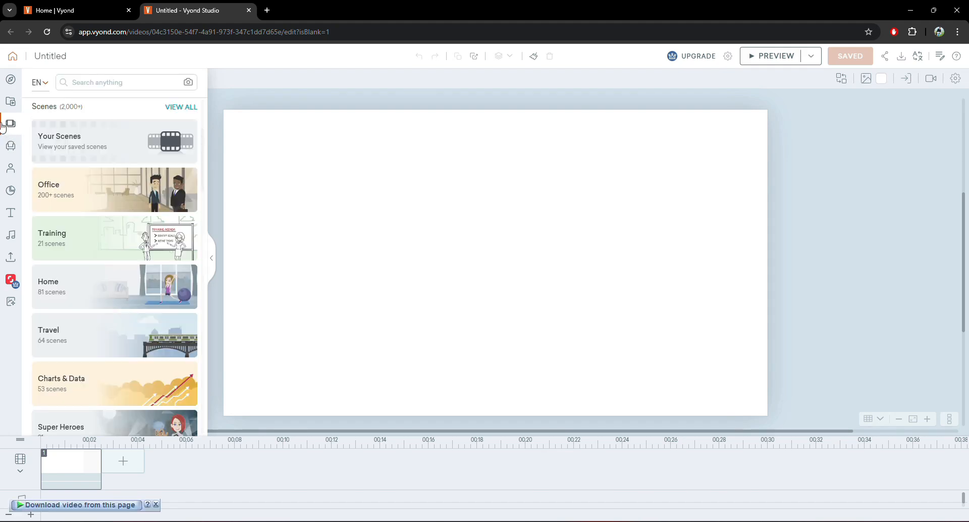
click(76, 195)
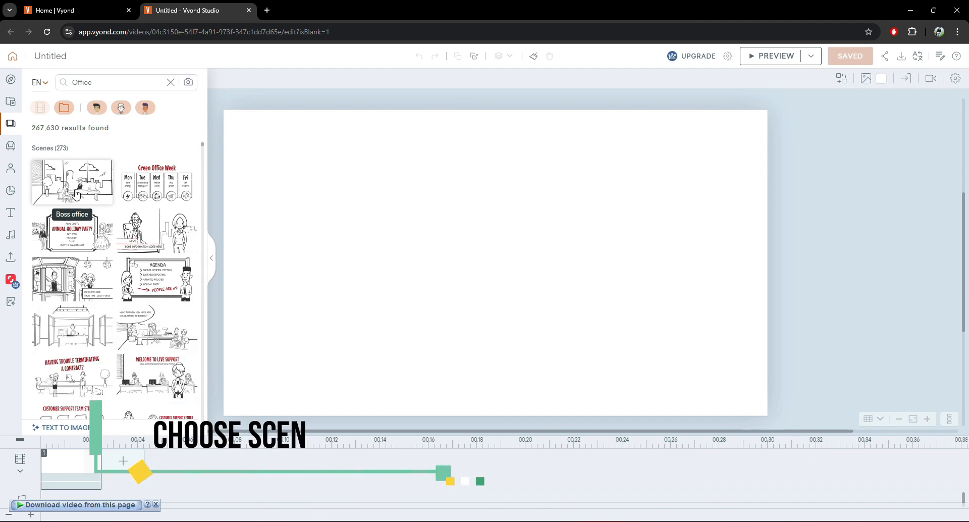
click(121, 108)
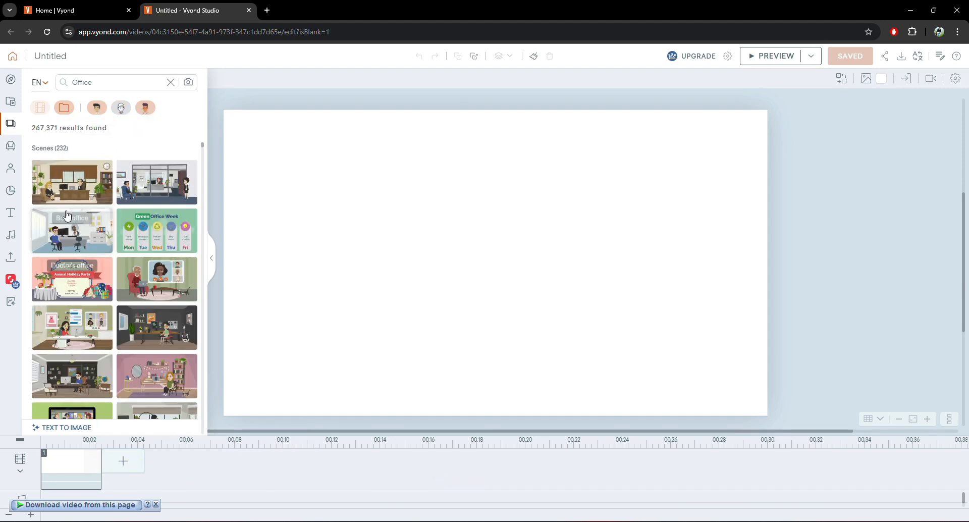
click(10, 124)
click(10, 124)
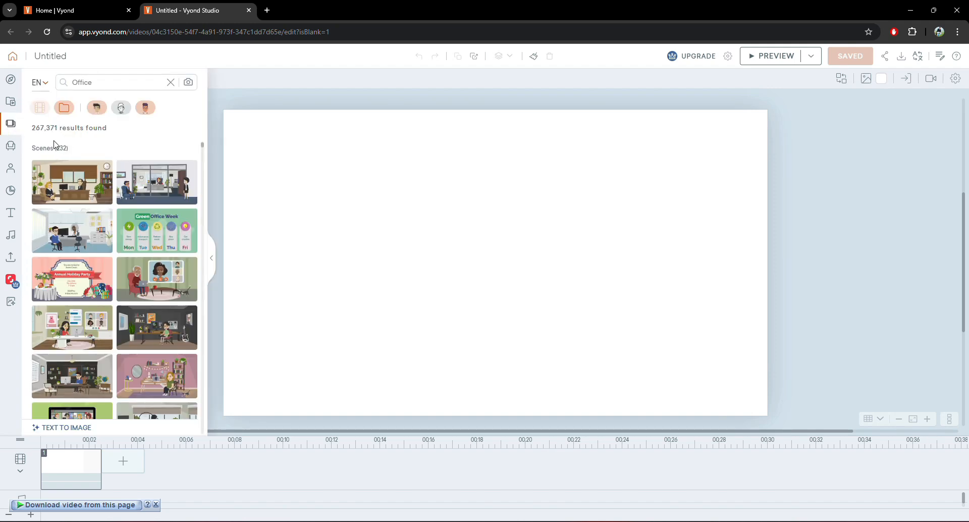
click(93, 82)
double_click(94, 82)
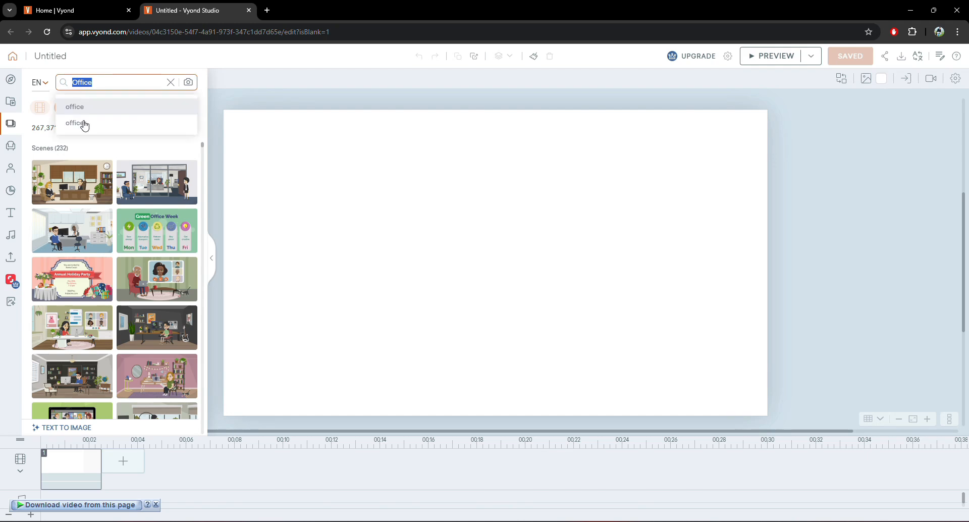
click(74, 146)
Step: Add the office meeting scene with a presenter on the wall screen and four people seated around the table
scroll(91, 285, down, 4)
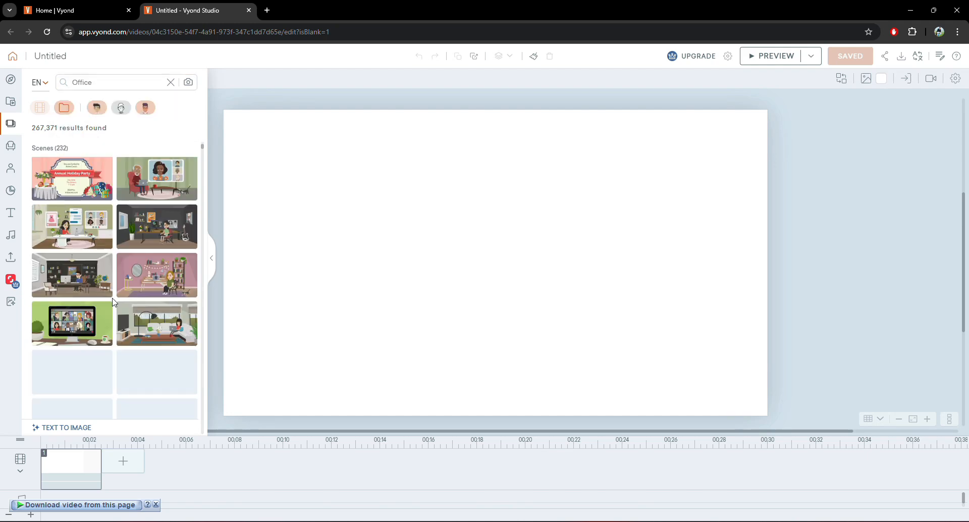
scroll(92, 282, down, 4)
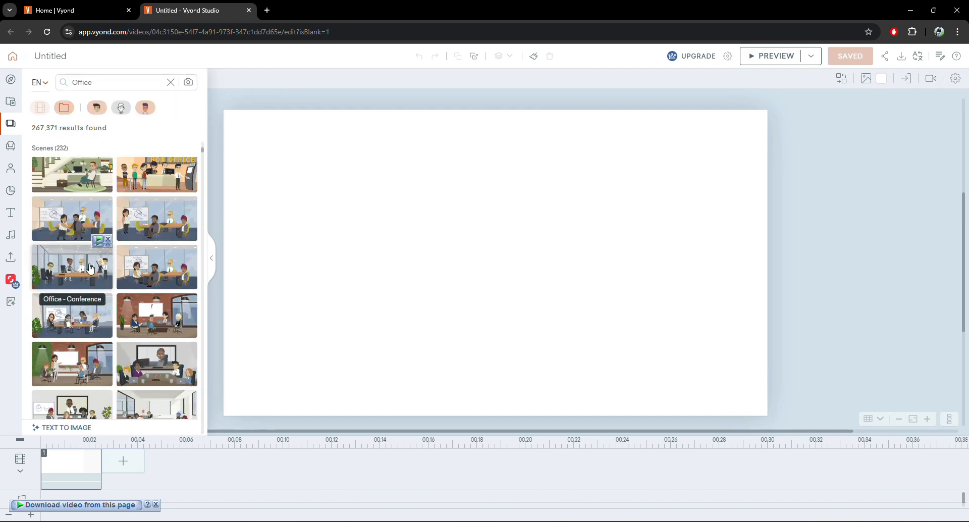
scroll(93, 277, down, 2)
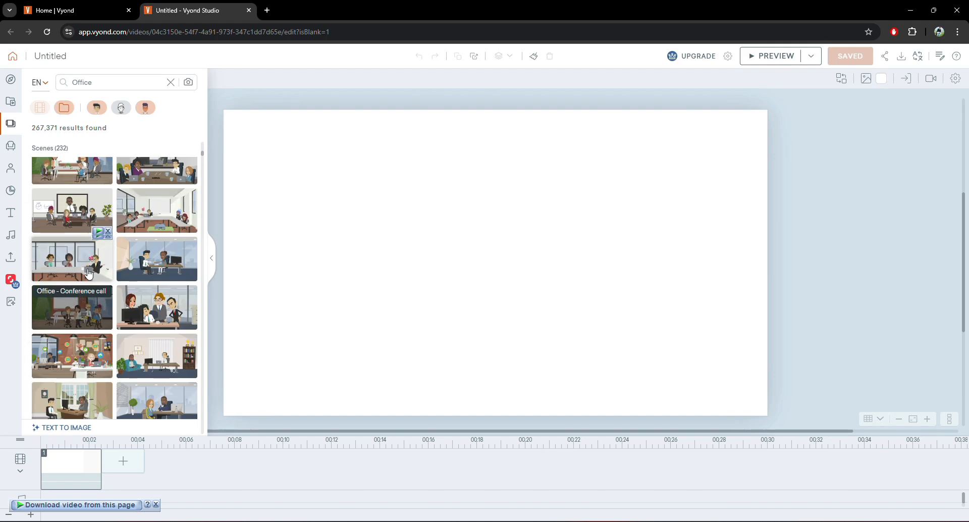
click(82, 221)
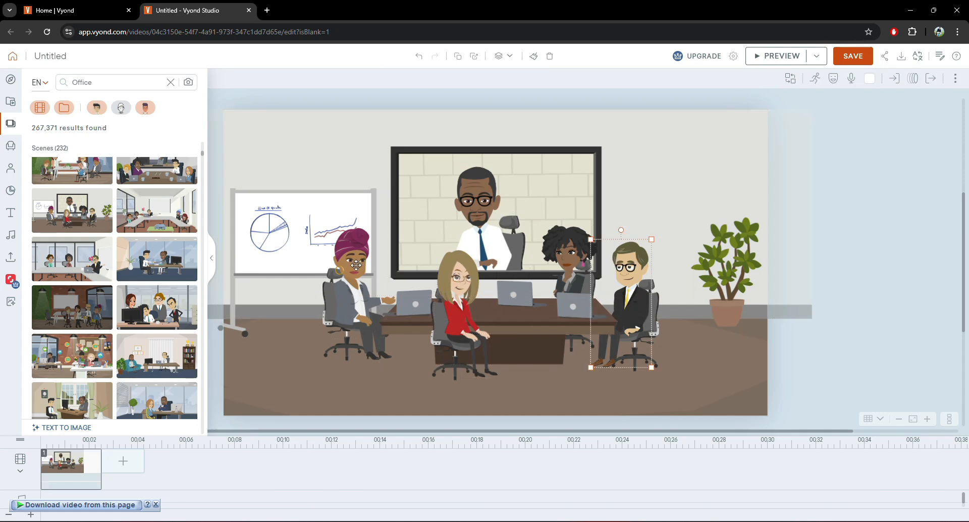
Step: Replace the seated man in the black suit with the auburn-haired woman in a white blouse and black skirt
click(460, 273)
click(648, 266)
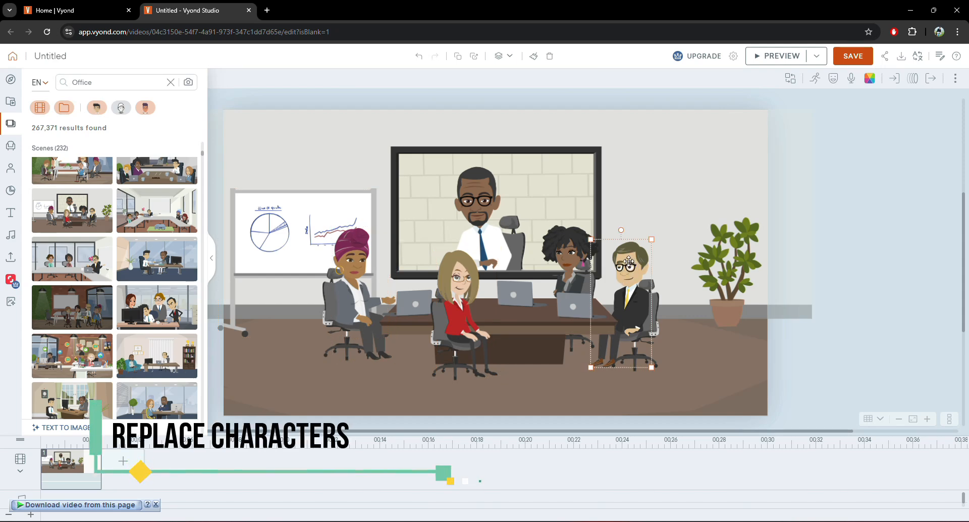
click(790, 81)
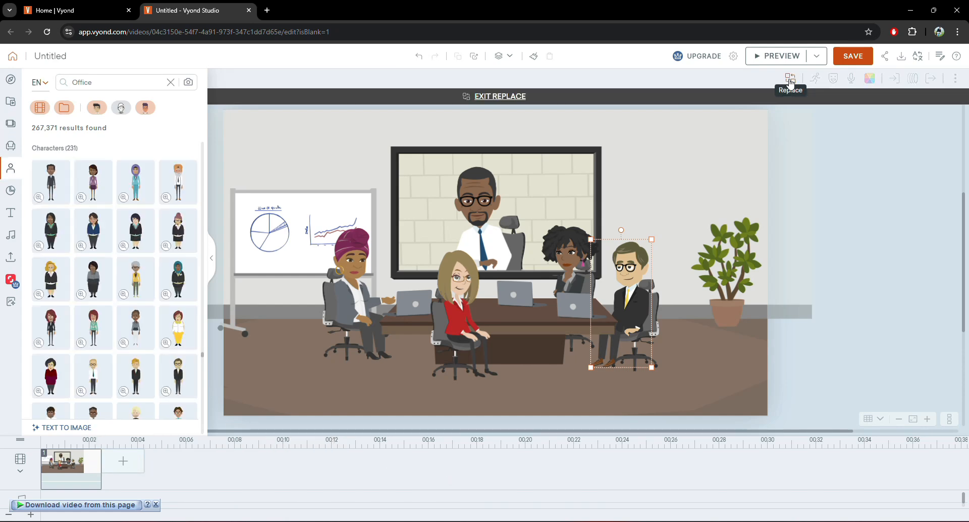
scroll(132, 243, down, 5)
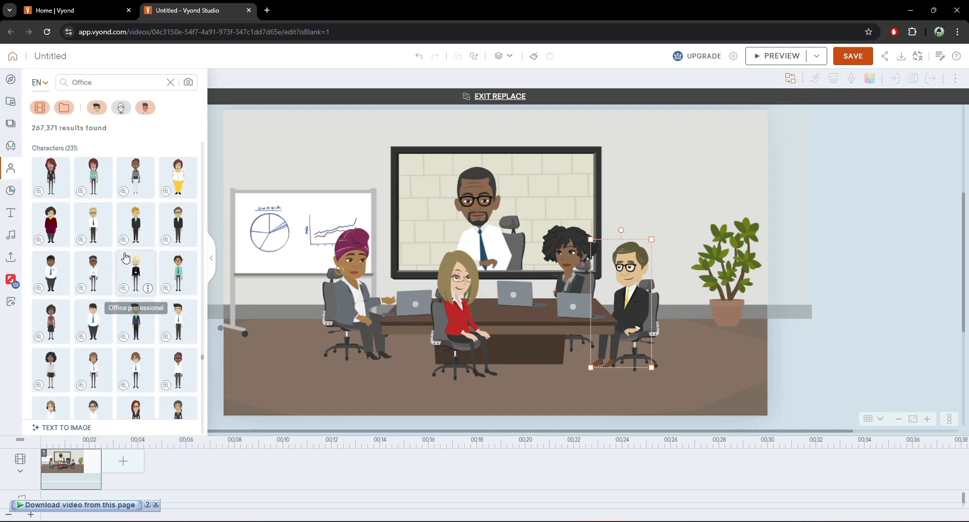
scroll(135, 312, down, 2)
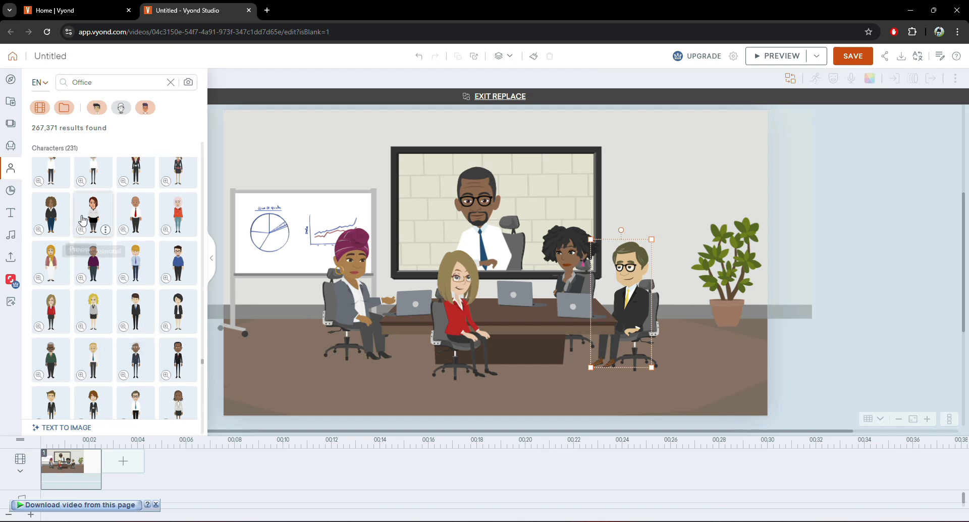
click(93, 212)
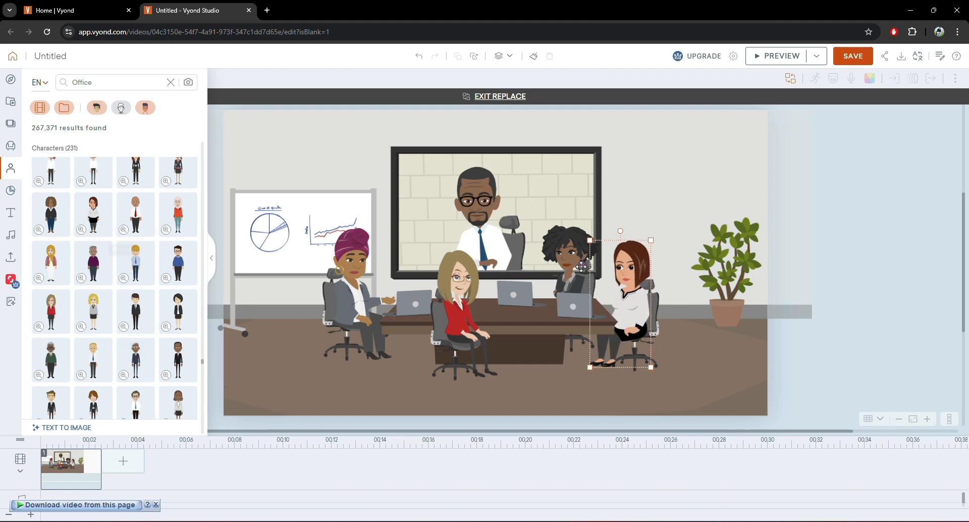
click(723, 235)
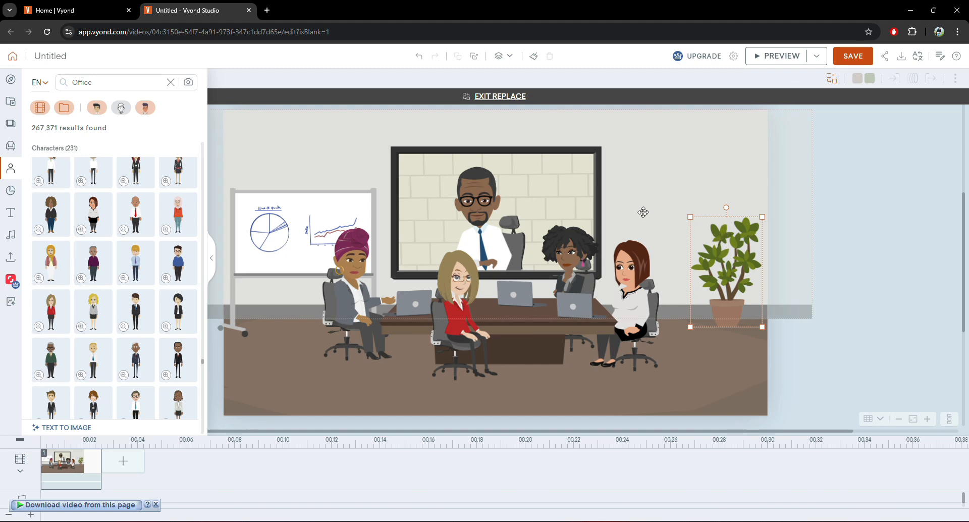
click(569, 187)
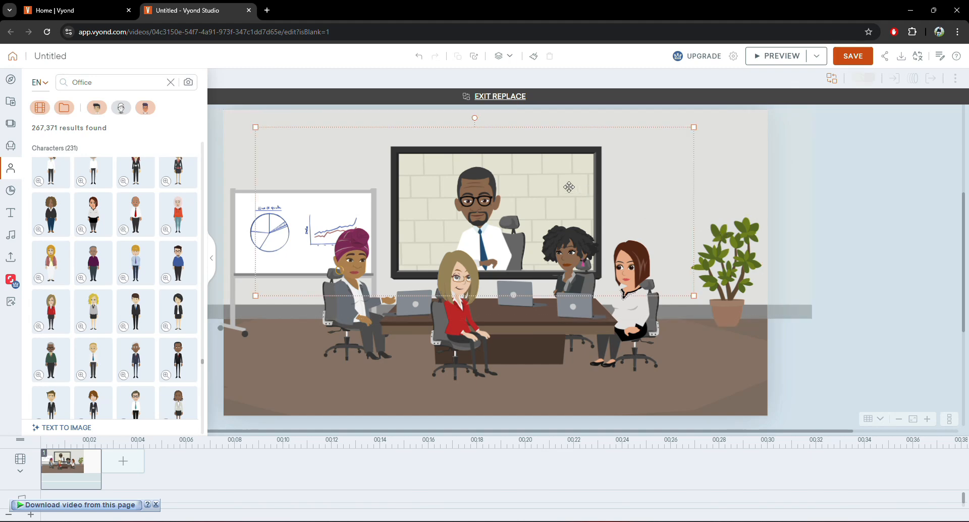
Step: Recolour the meeting room's floor to a light grayish brown
click(307, 368)
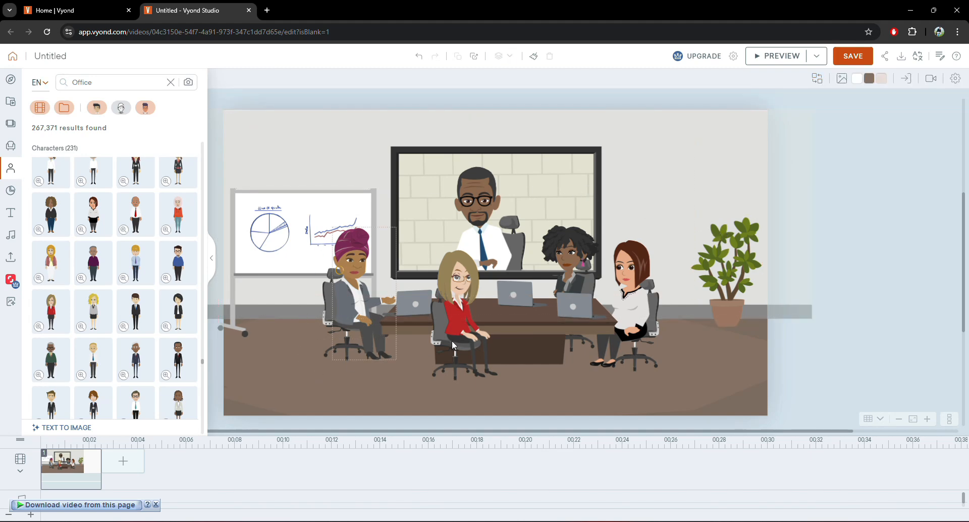
click(869, 78)
click(845, 159)
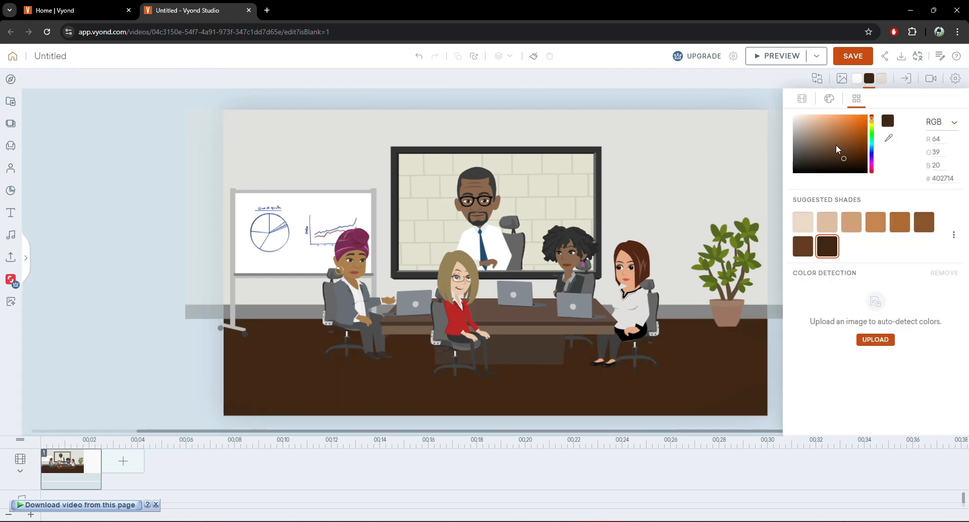
click(830, 146)
click(803, 137)
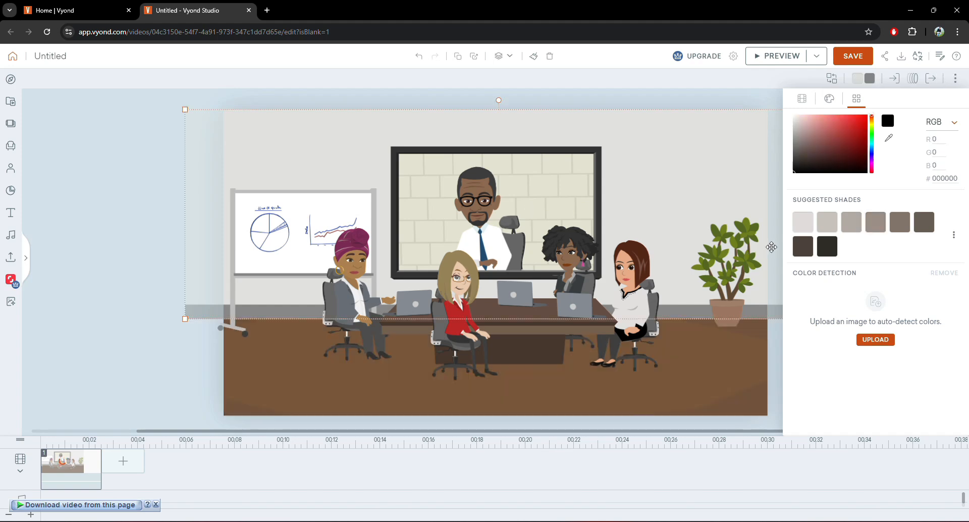
Step: Recolour the potted plant, setting its leaves to the green #6E8F14 and its pot to the dark brown #4D433E
click(728, 239)
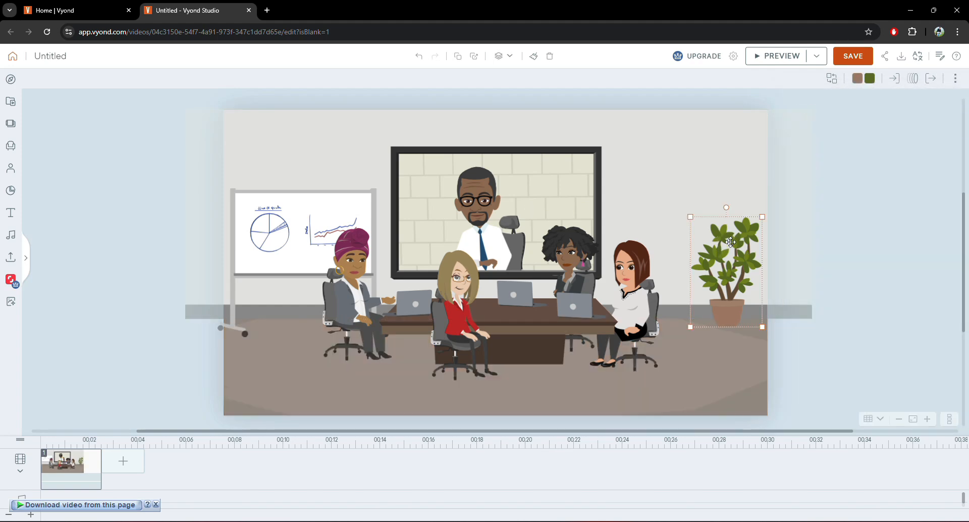
click(870, 79)
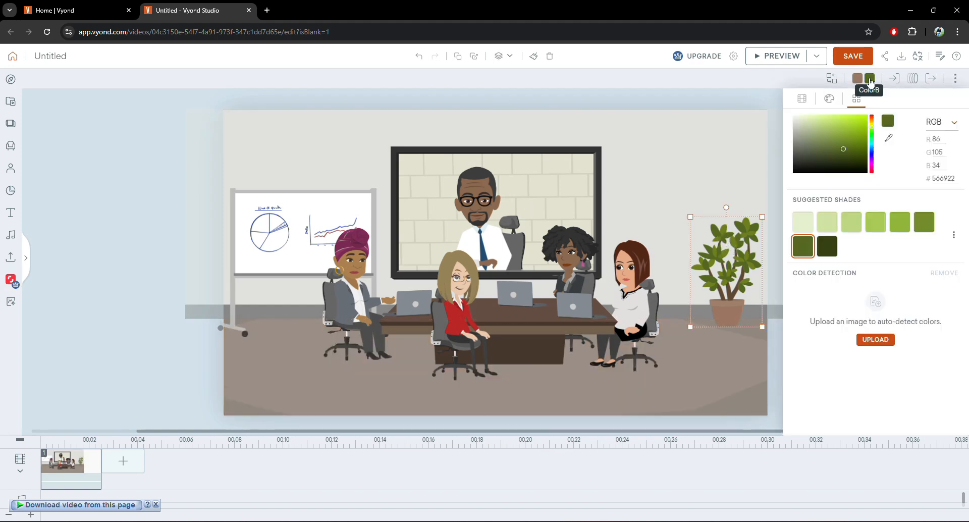
click(858, 141)
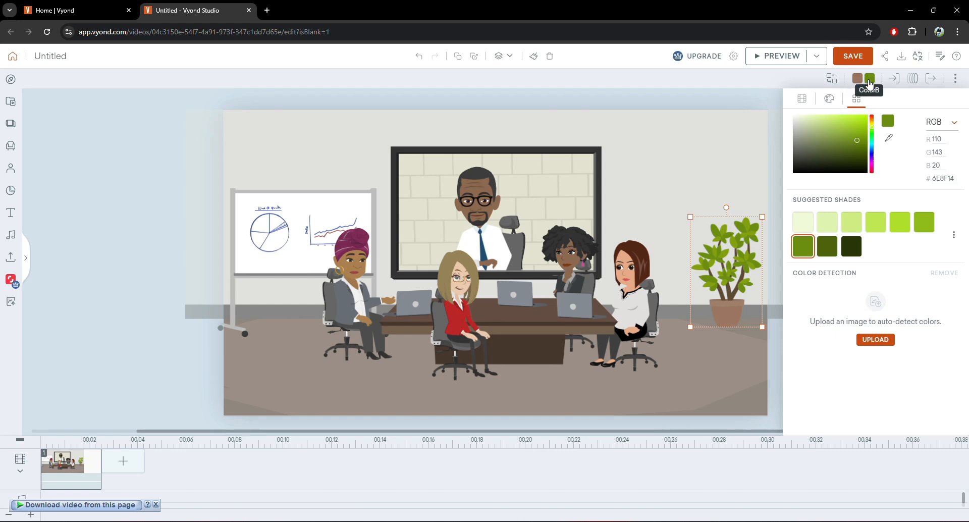
click(870, 79)
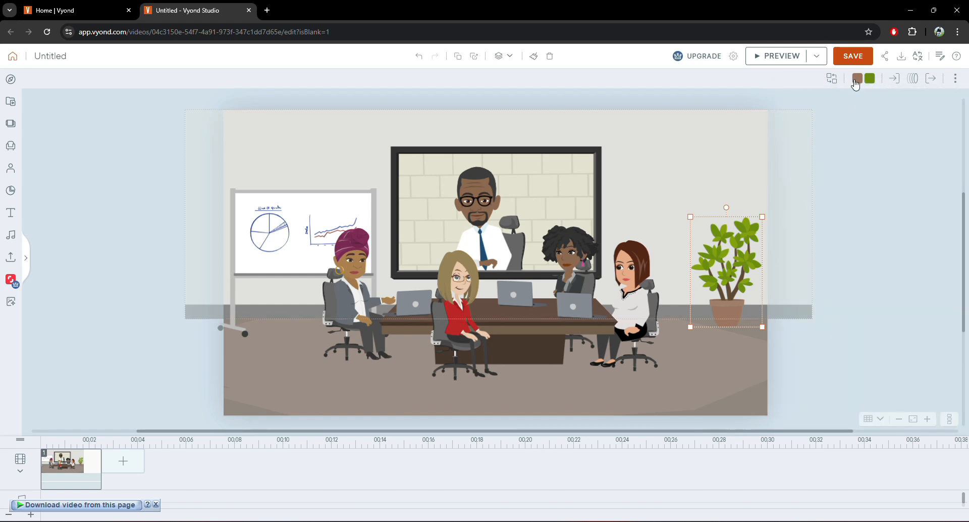
click(857, 79)
click(808, 160)
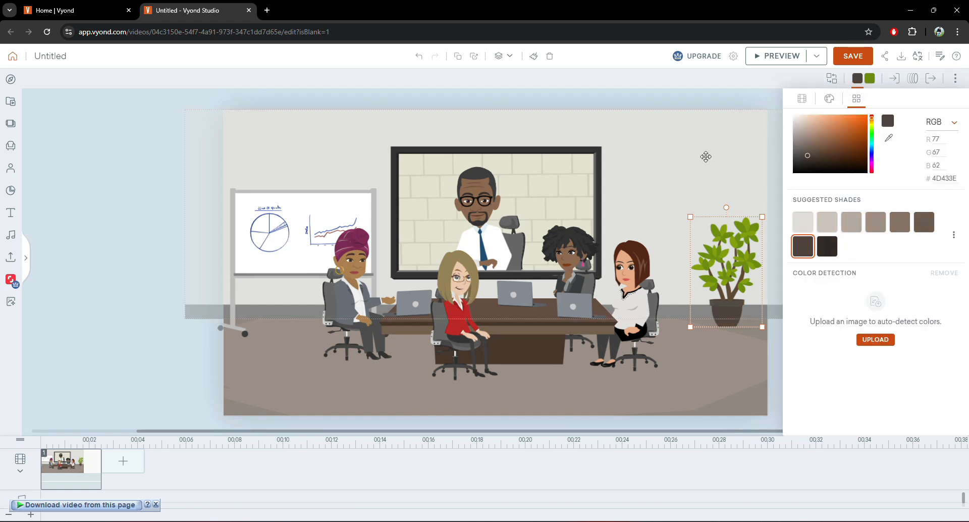
click(697, 153)
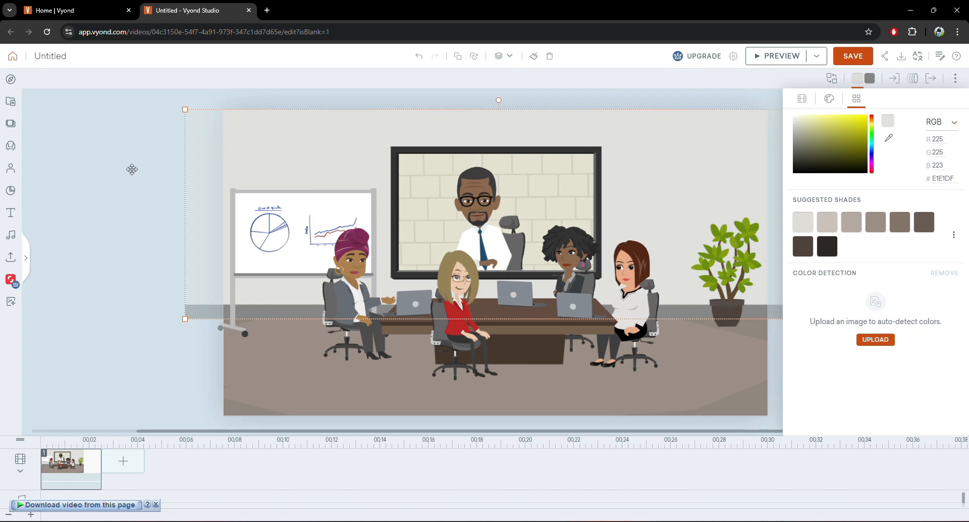
click(262, 201)
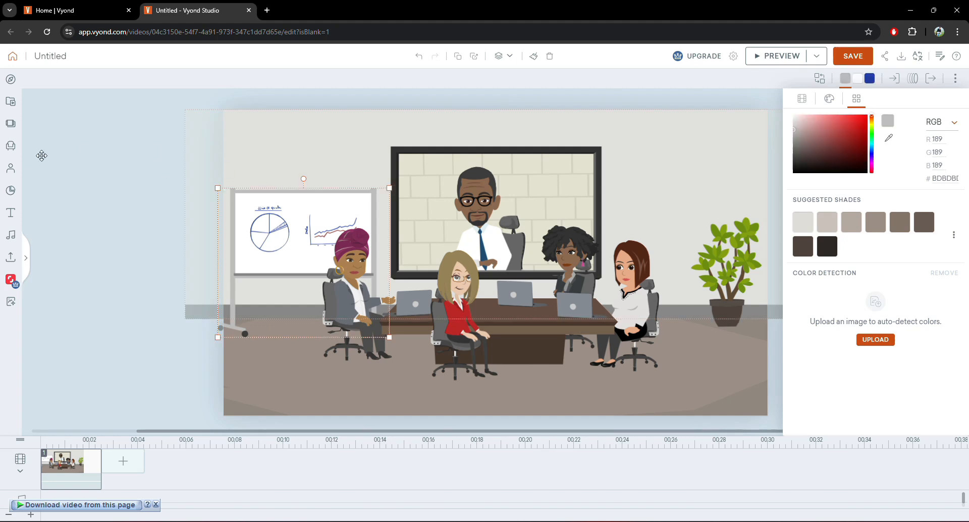
click(10, 123)
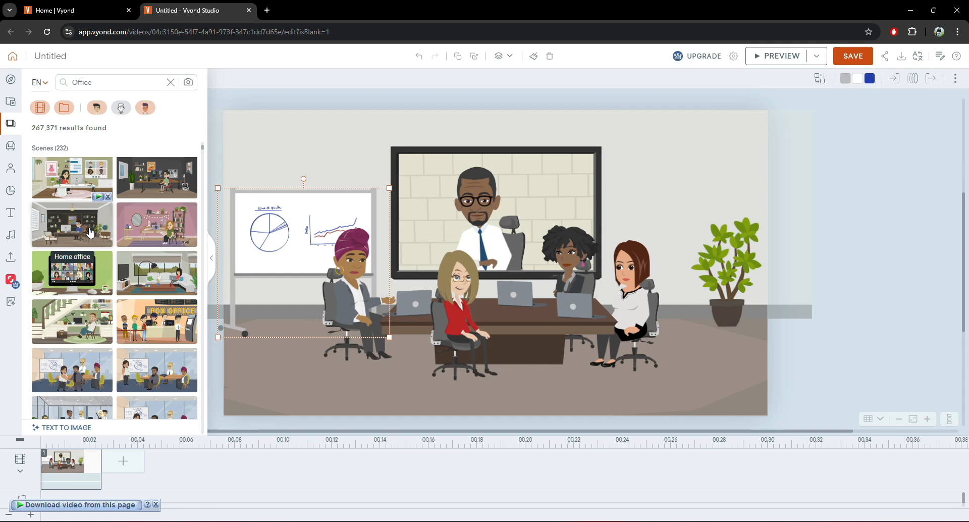
click(10, 125)
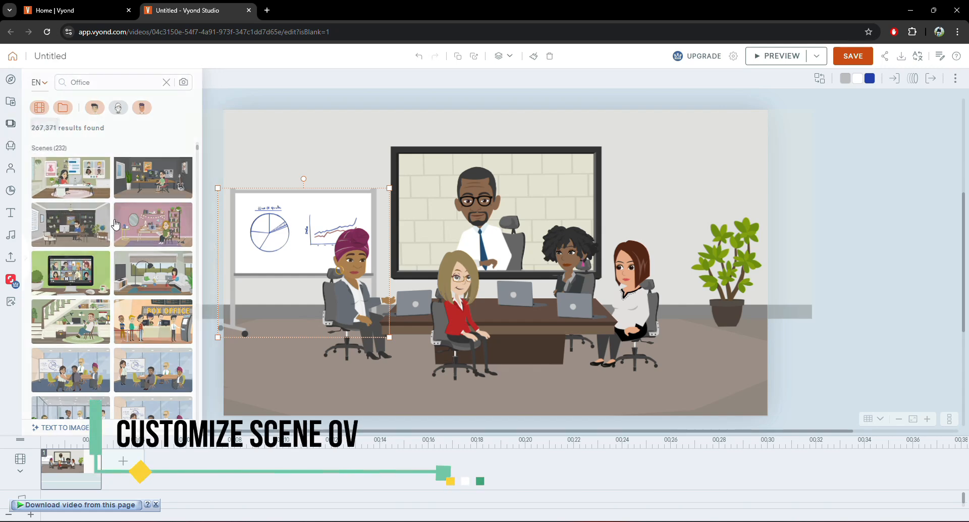
Step: Shrink the potted plant and move it in beside the auburn-haired woman's chair
click(510, 322)
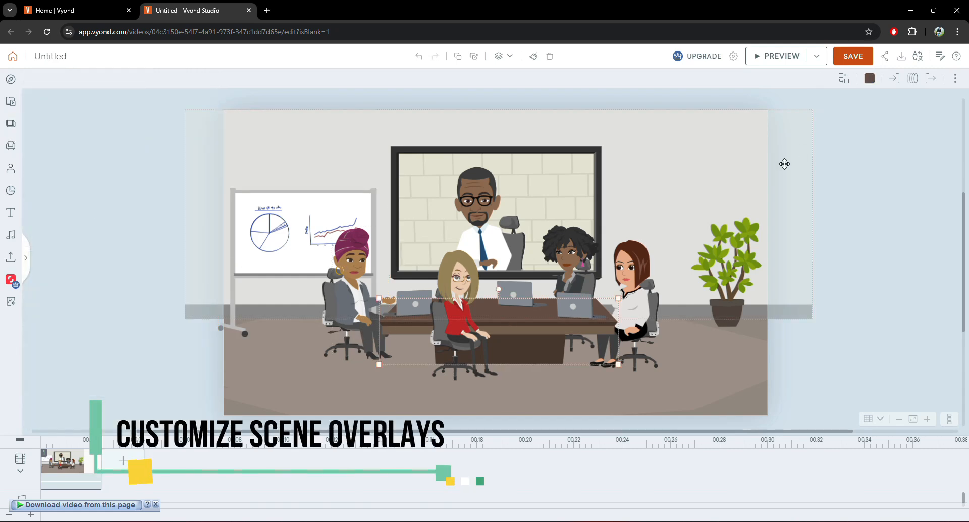
click(740, 265)
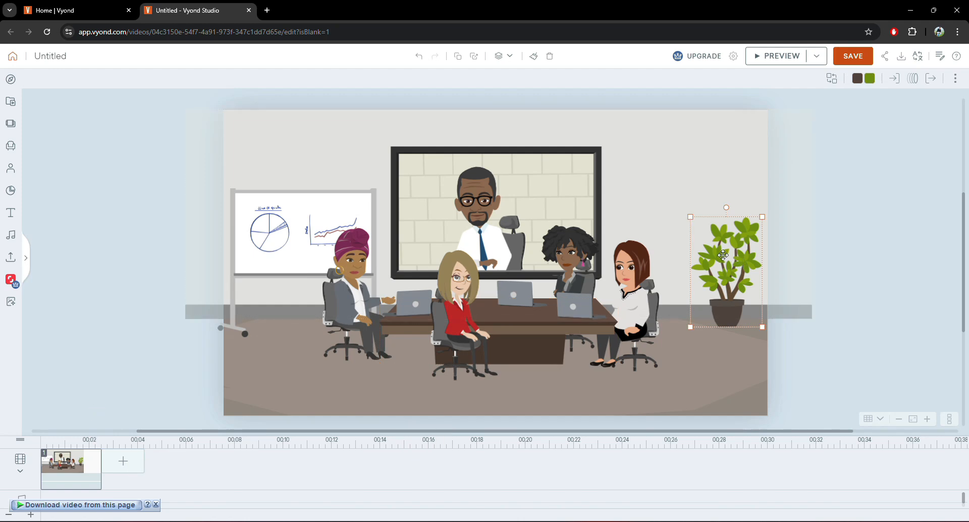
mouse_move(722, 237)
mouse_down()
mouse_move(691, 236)
mouse_move(712, 244)
mouse_up()
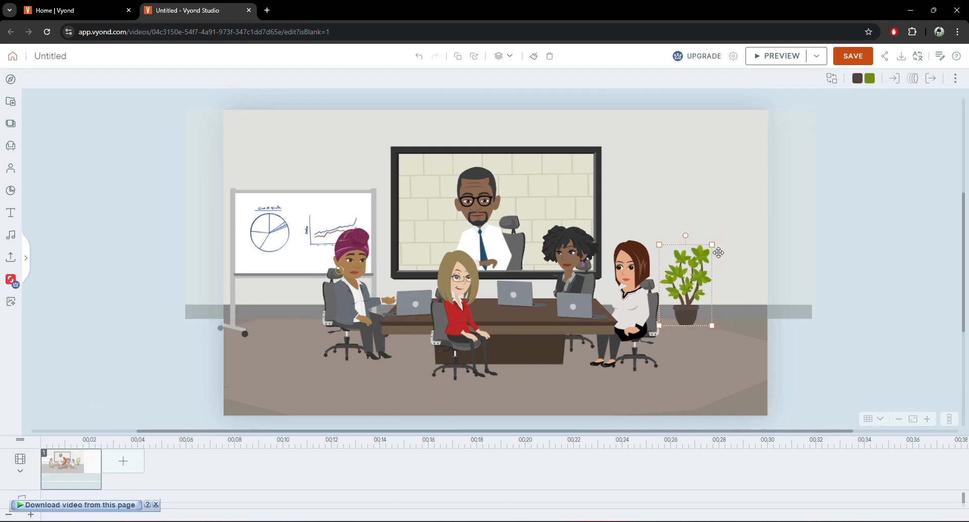
Step: Shift the wall with its screen frame slightly right, and move the brick backdrop behind the presenter to the left
drag(448, 228, 471, 225)
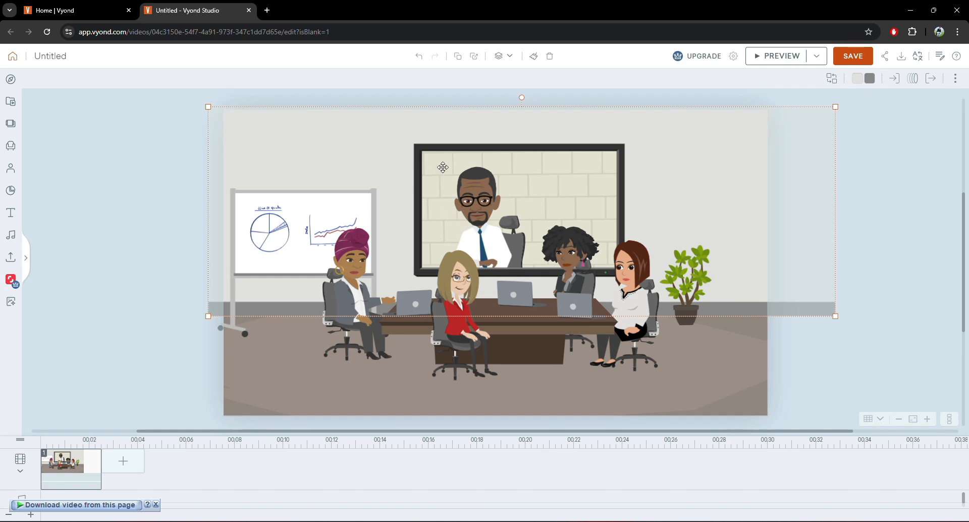
click(510, 158)
drag(594, 162, 573, 162)
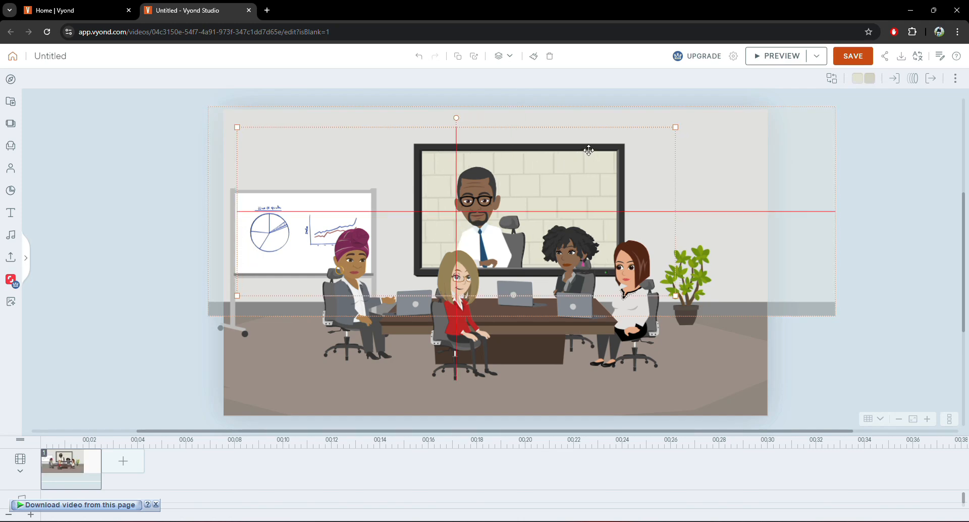
Step: Move the whiteboard slightly right and up, closer to the wall screen
click(264, 241)
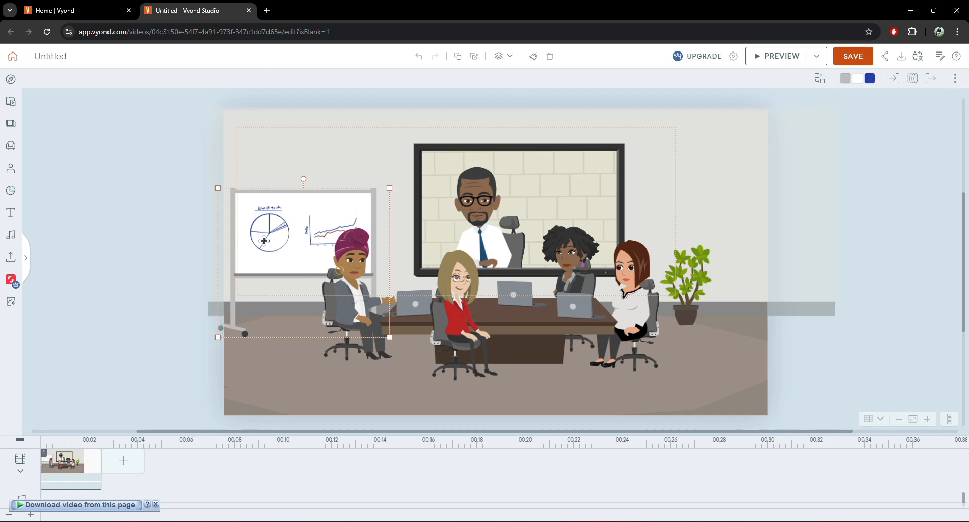
mouse_move(273, 233)
mouse_down()
mouse_move(293, 227)
mouse_move(285, 230)
mouse_up()
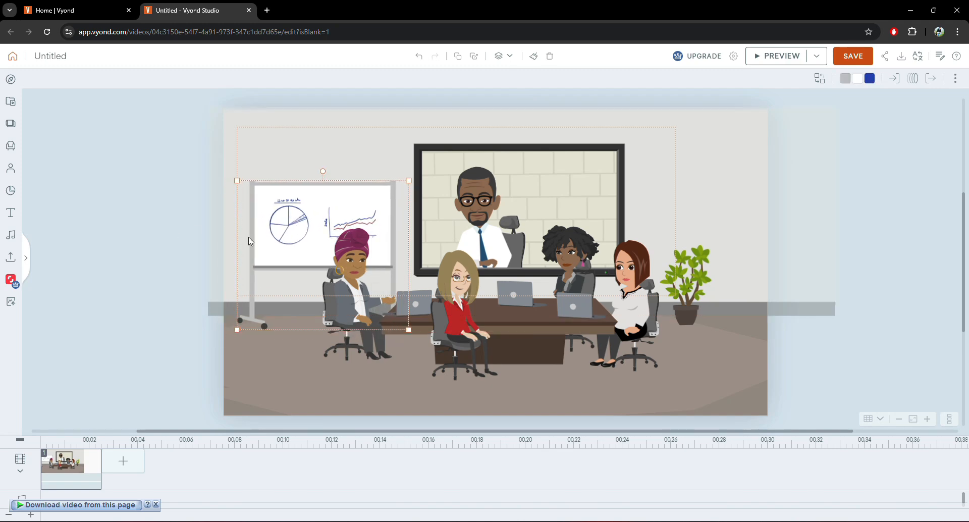
click(173, 233)
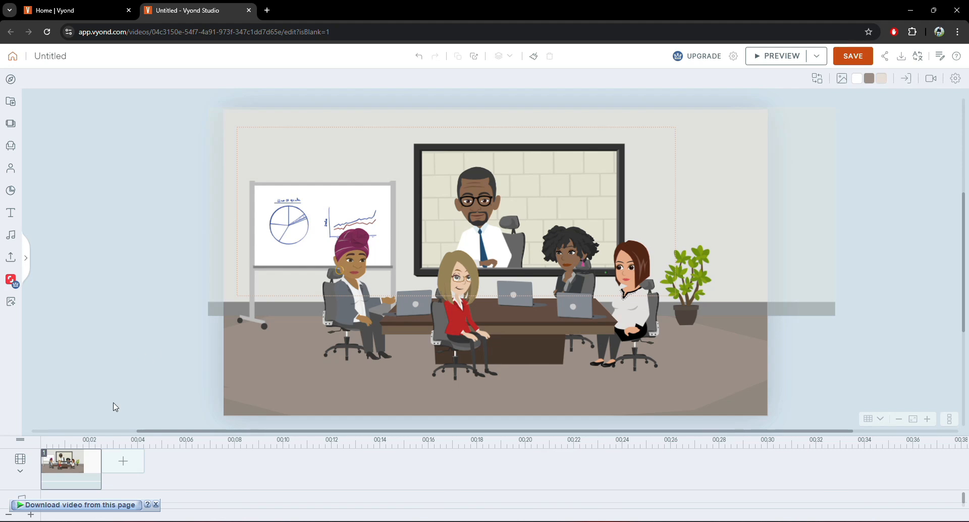
Step: Add a second scene with Choose Scene and browse the Office scene templates for it
click(126, 465)
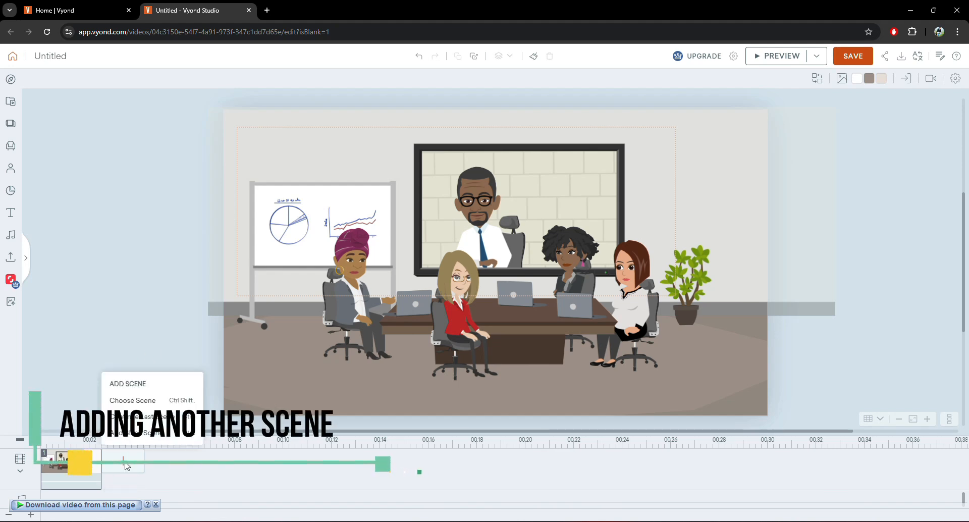
click(132, 401)
scroll(92, 298, down, 2)
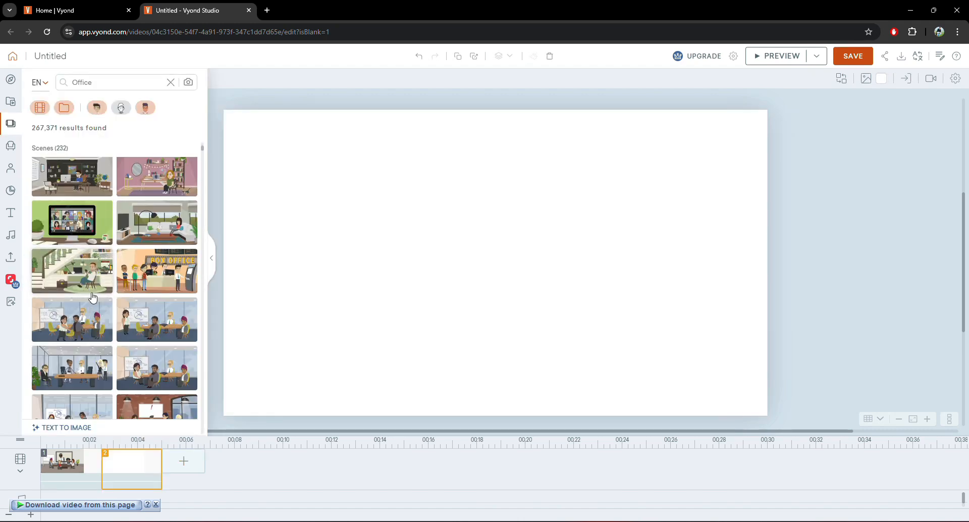
scroll(134, 319, down, 2)
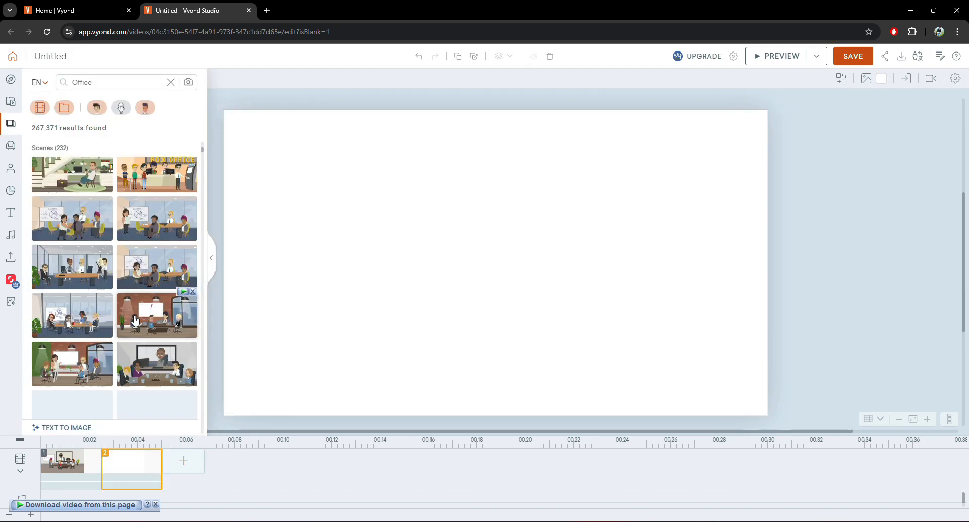
scroll(135, 313, down, 4)
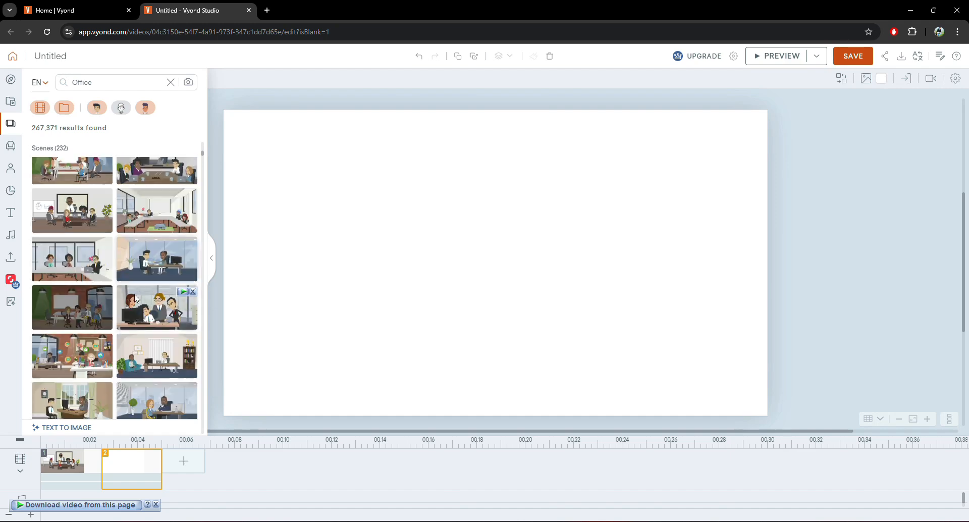
Step: Add a third scene to the timeline by continuing the last scene
click(184, 461)
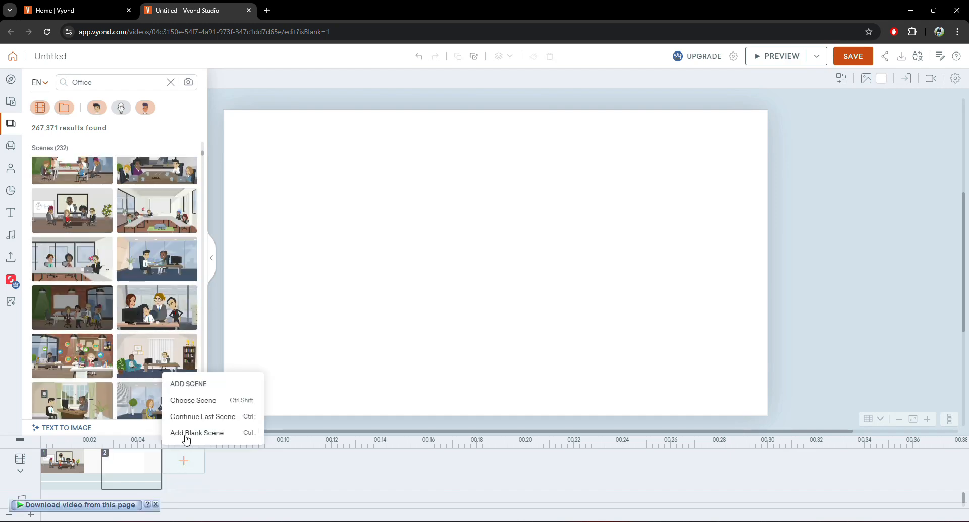
click(130, 478)
click(68, 462)
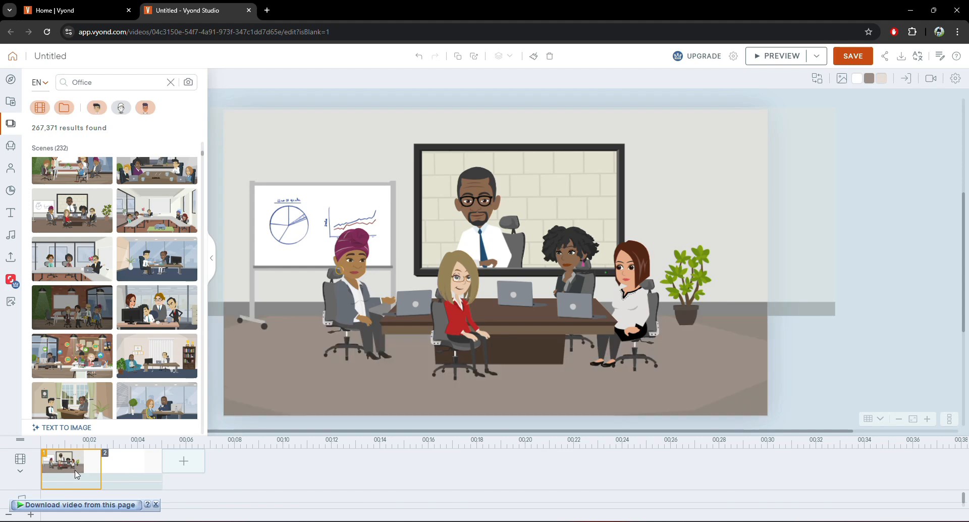
click(184, 461)
click(195, 419)
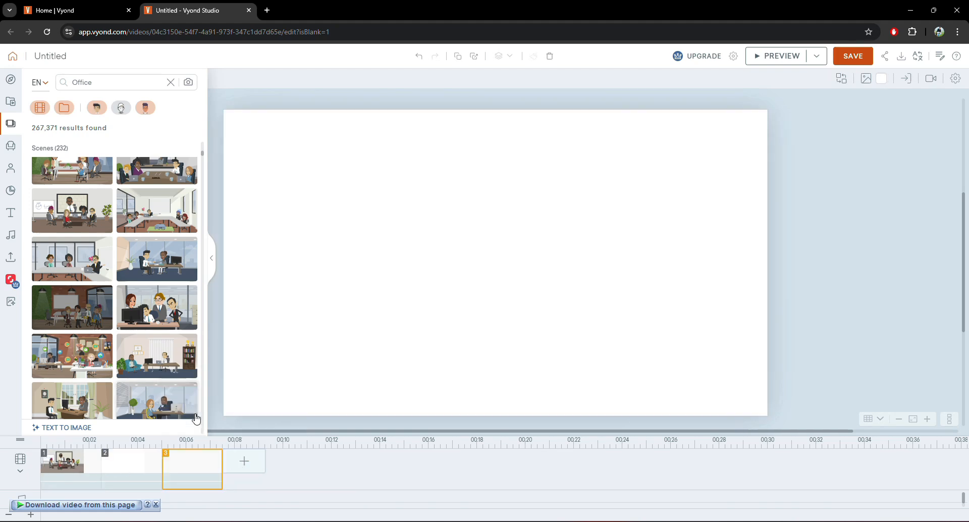
Step: Delete the empty third and second scenes from the timeline
right_click(183, 471)
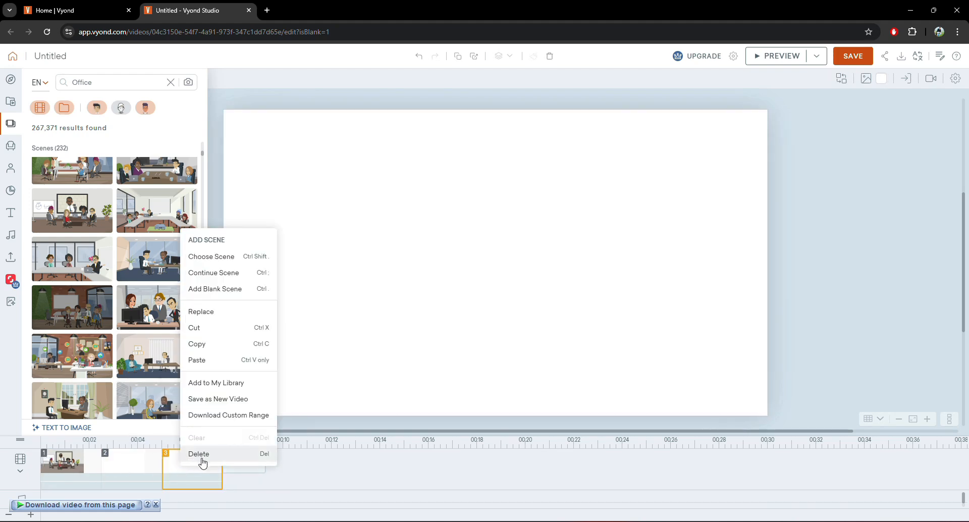
click(192, 452)
right_click(146, 463)
key(Delete)
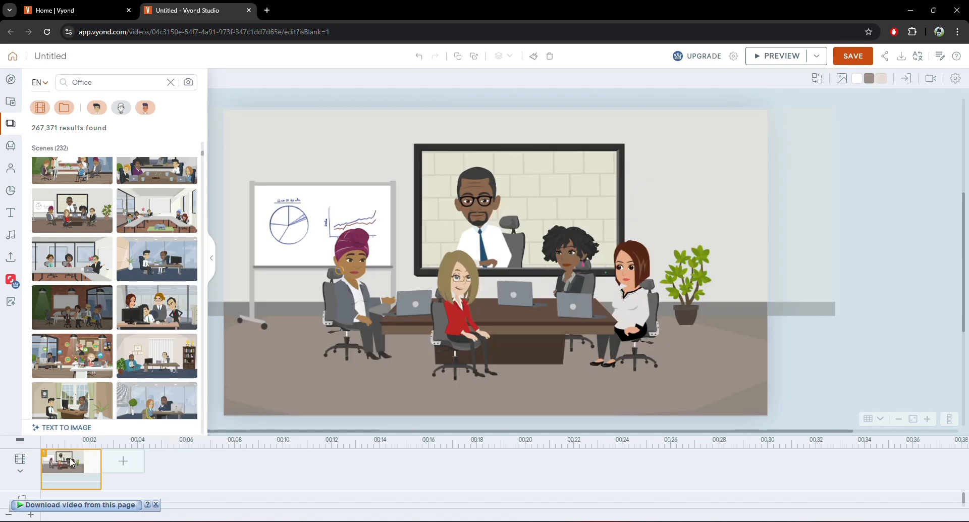
Step: Try continuing the meeting scene as a second scene and delete that copy
click(123, 461)
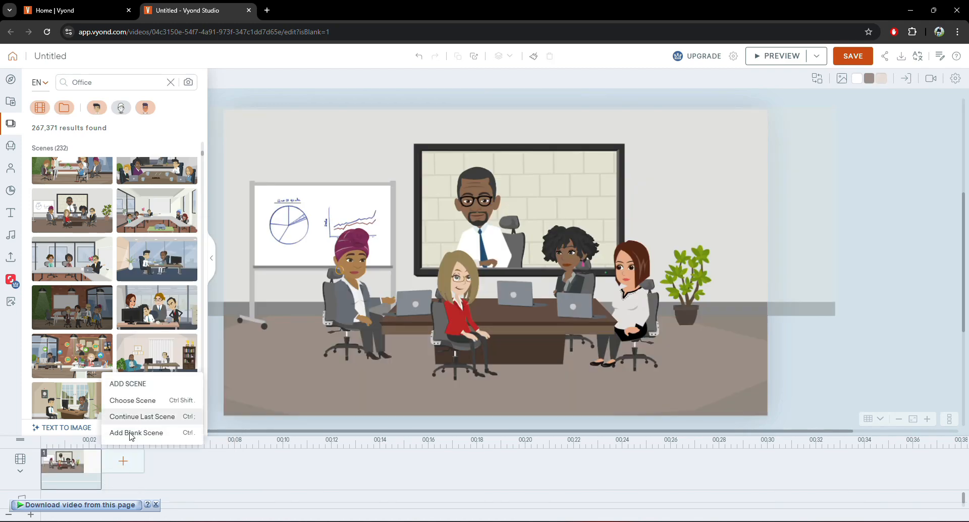
click(142, 417)
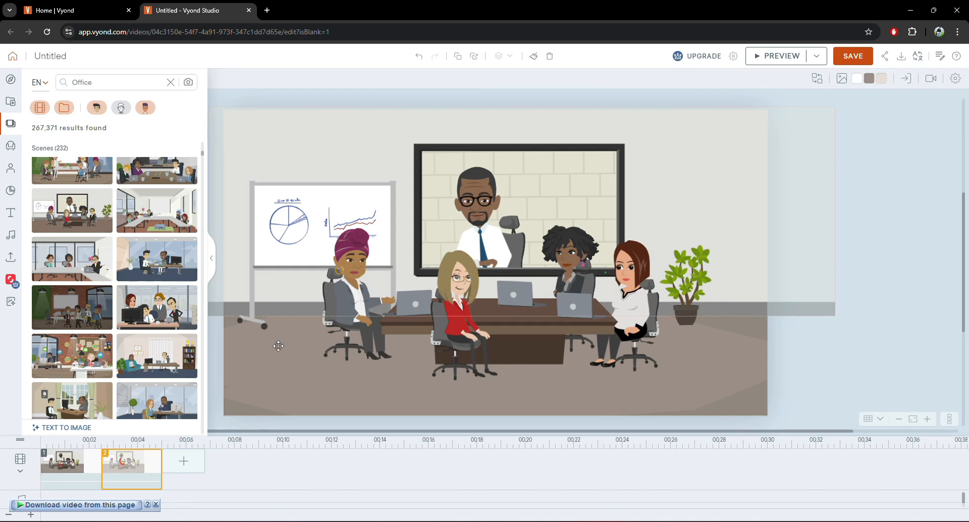
right_click(143, 455)
key(Delete)
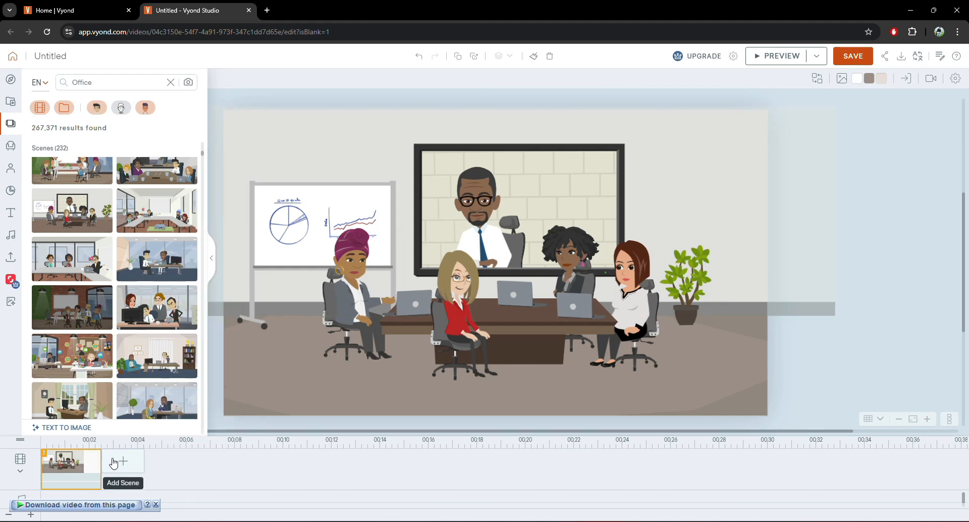
Step: Add a blank scene after the meeting scene and fill it with the Office - Lunch template
click(123, 461)
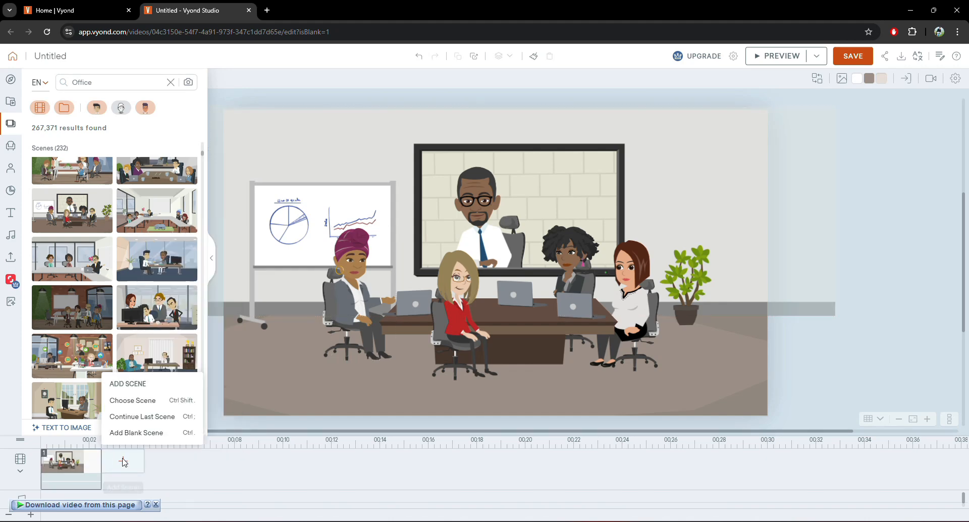
click(136, 433)
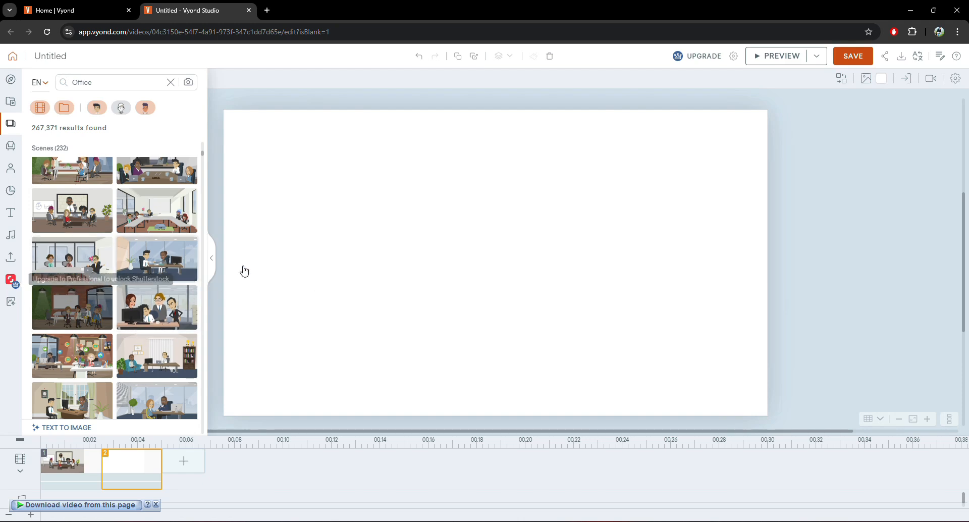
scroll(154, 314, down, 5)
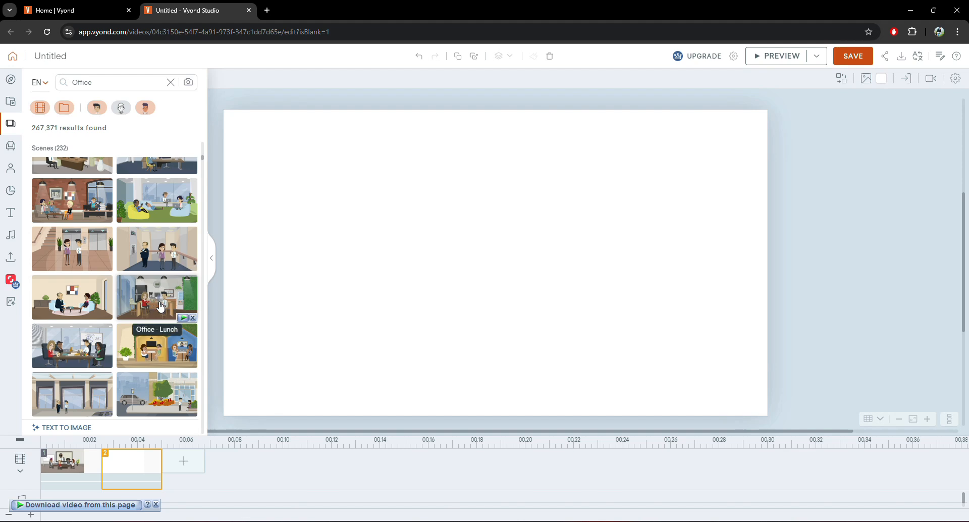
click(158, 305)
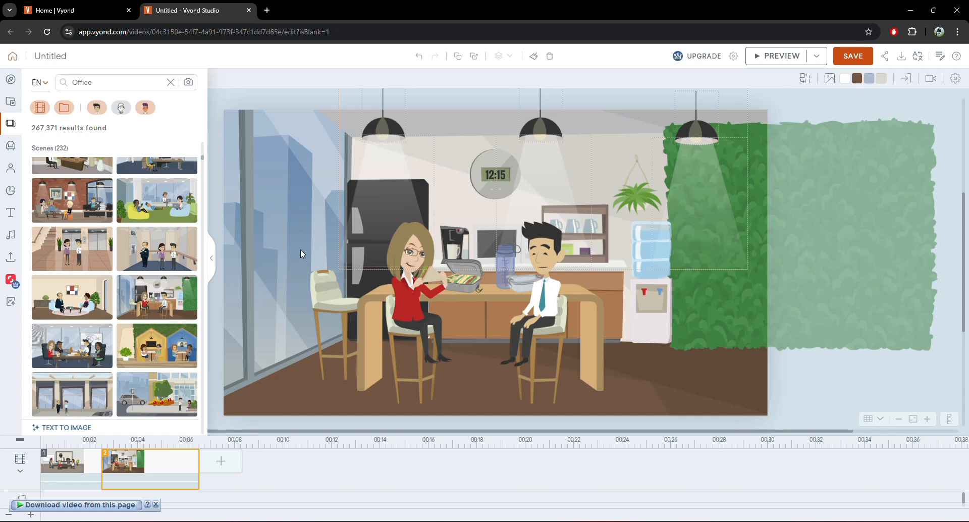
Step: Recolour the empty stool by the window, setting its legs to the brown #69491D and its seat to the olive green #7D882B
click(400, 227)
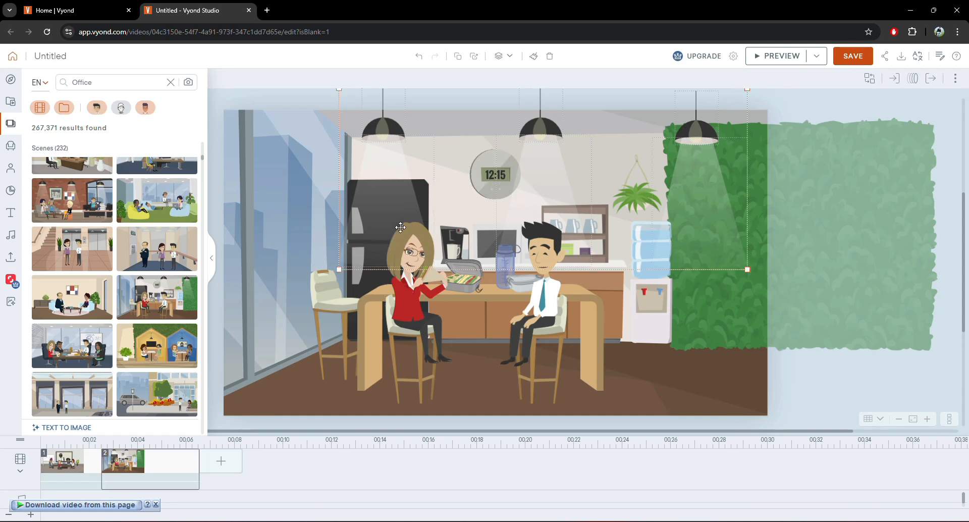
click(405, 328)
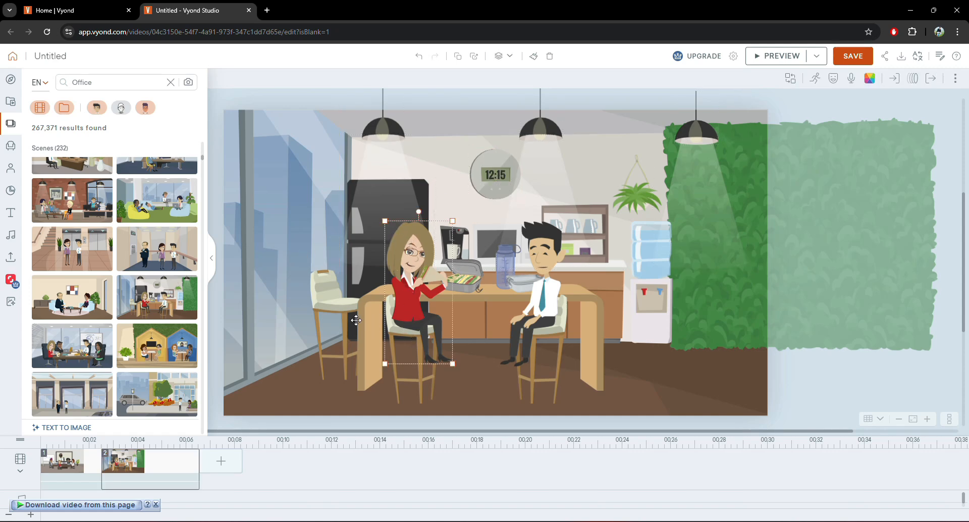
click(321, 299)
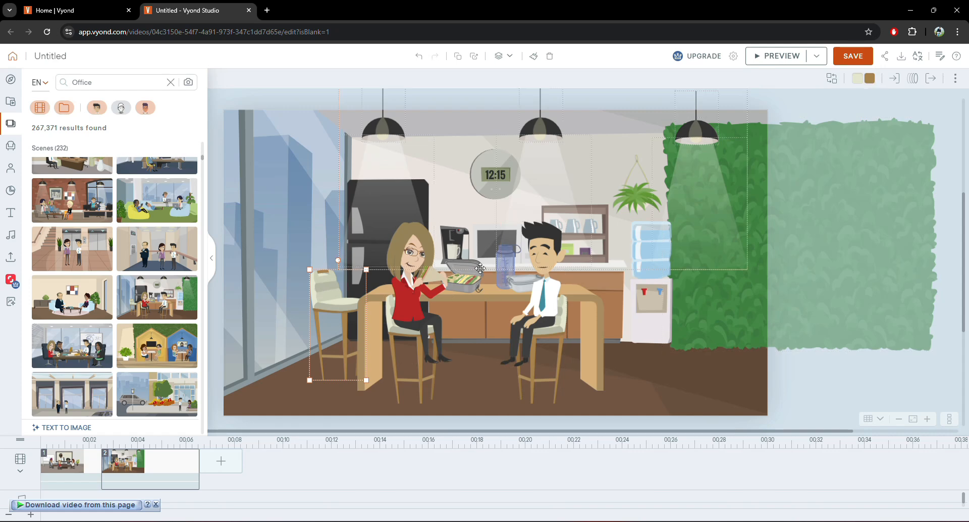
click(869, 82)
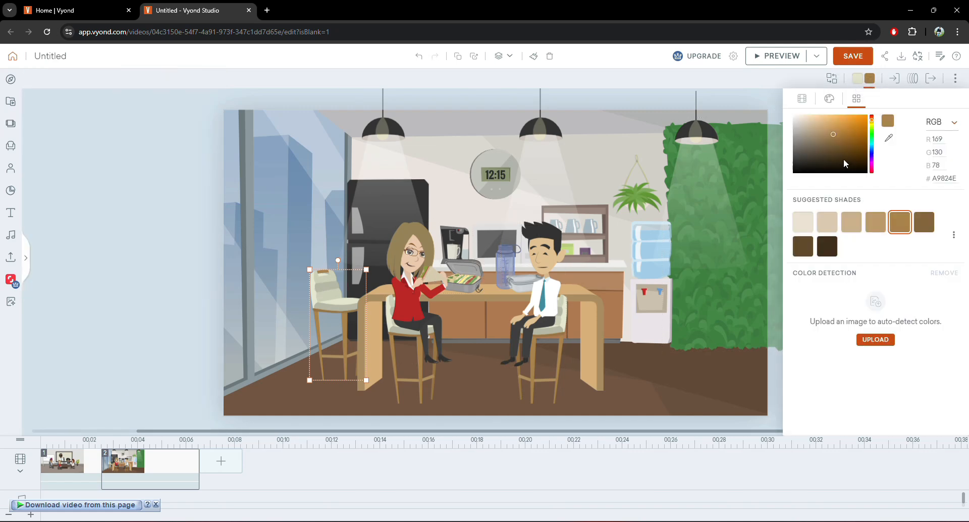
drag(844, 159, 847, 149)
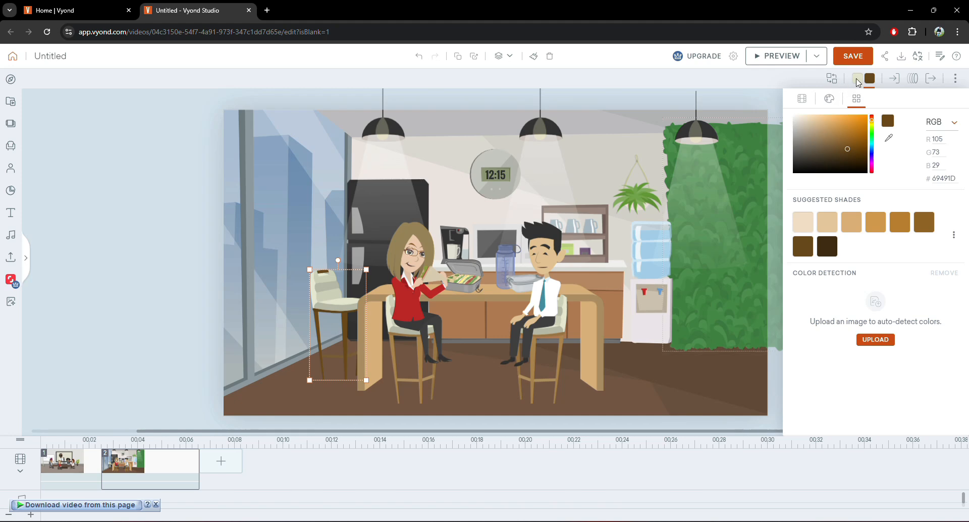
click(858, 78)
click(845, 141)
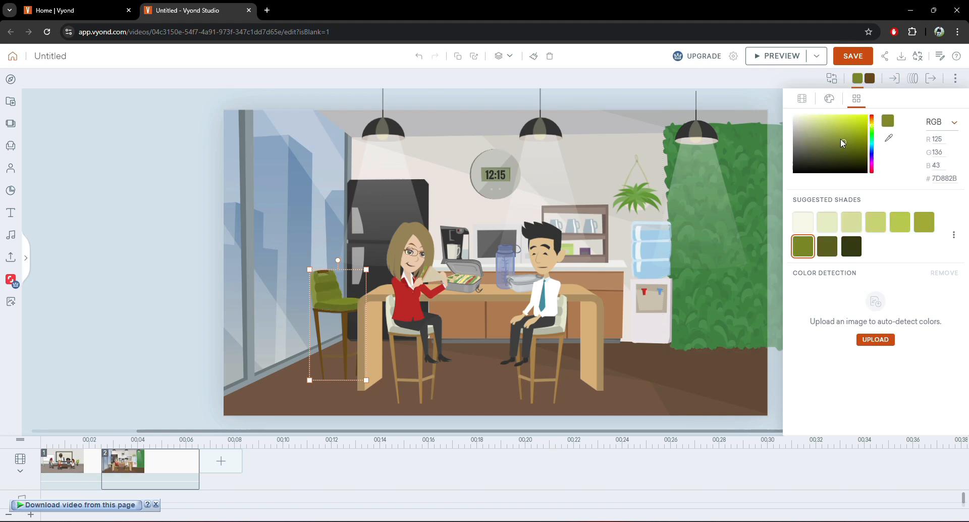
click(204, 210)
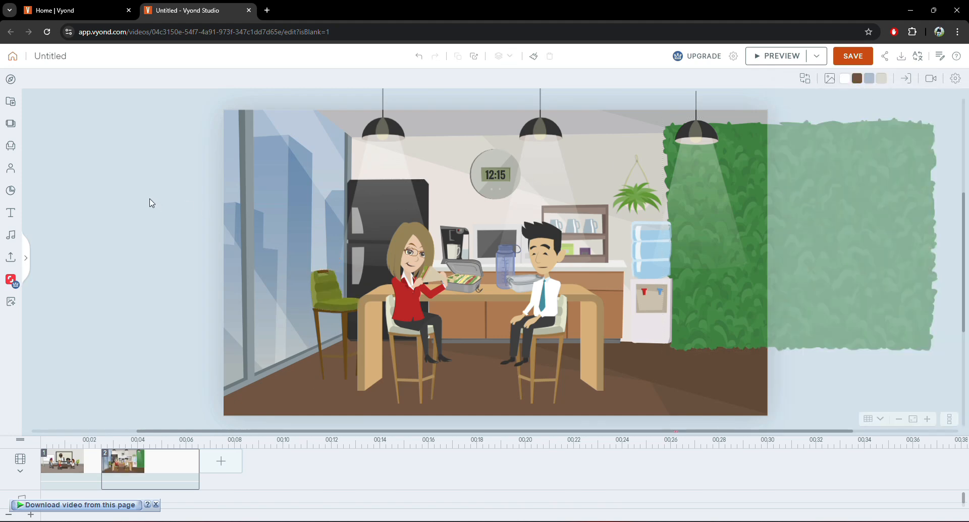
Step: Browse the scene and prop categories in the asset library
click(10, 123)
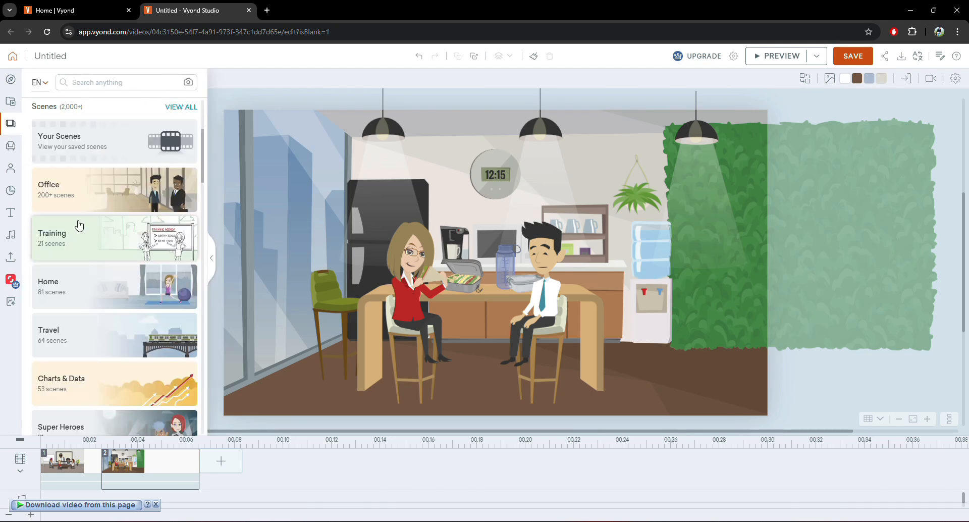
scroll(73, 243, down, 1)
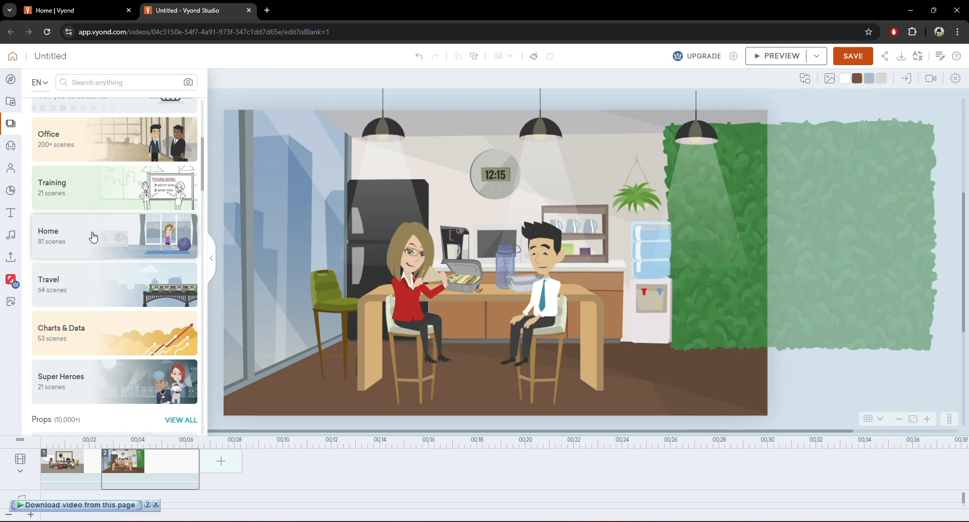
scroll(75, 303, down, 2)
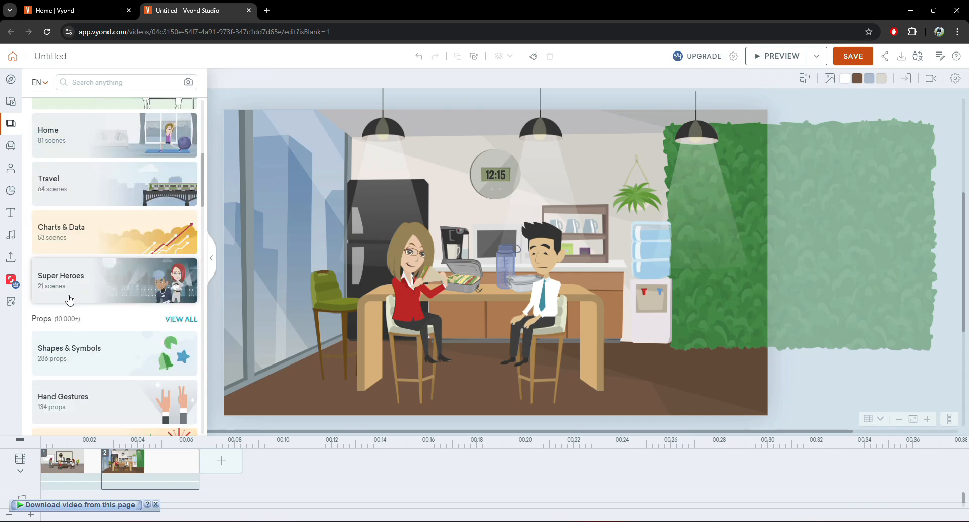
scroll(81, 293, down, 1)
scroll(59, 309, down, 1)
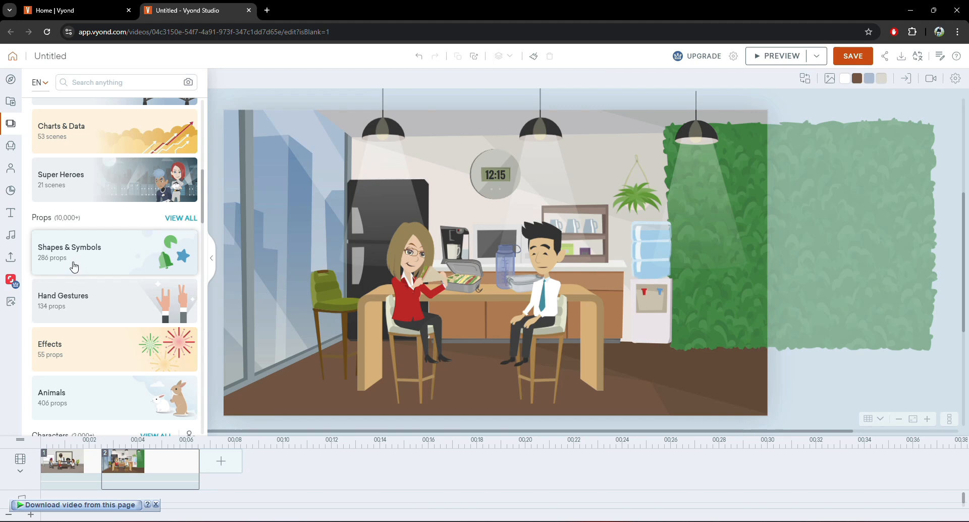
Step: Look through the Shapes & Symbols props and the prop and character categories in the asset library
click(74, 266)
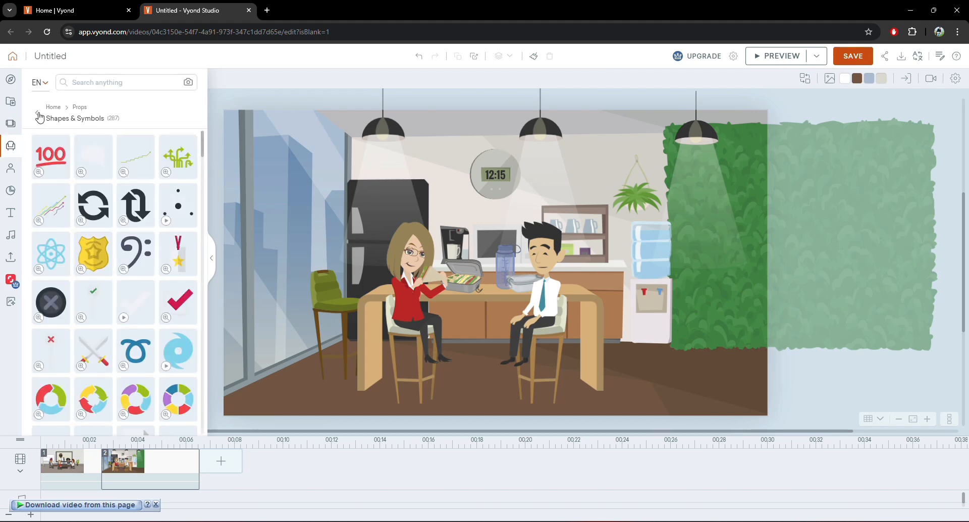
click(39, 116)
scroll(71, 242, down, 1)
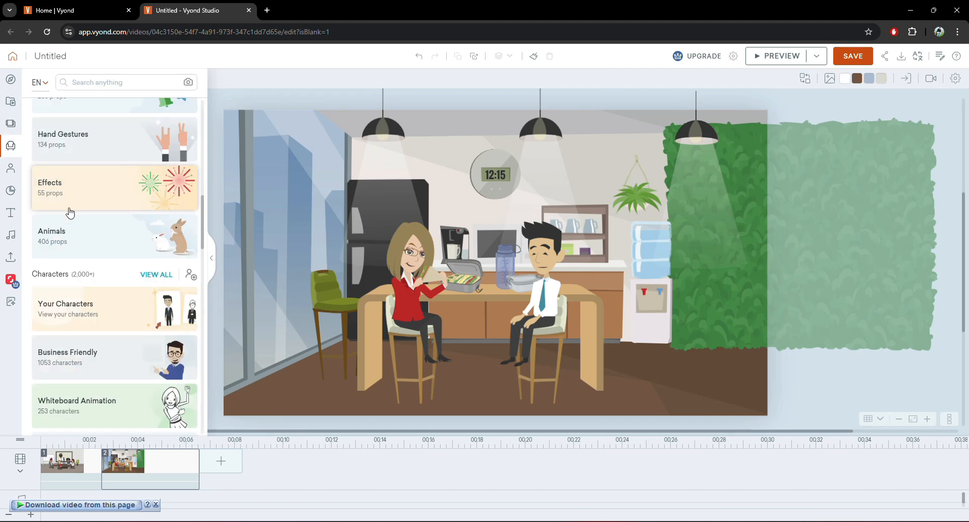
scroll(70, 213, up, 2)
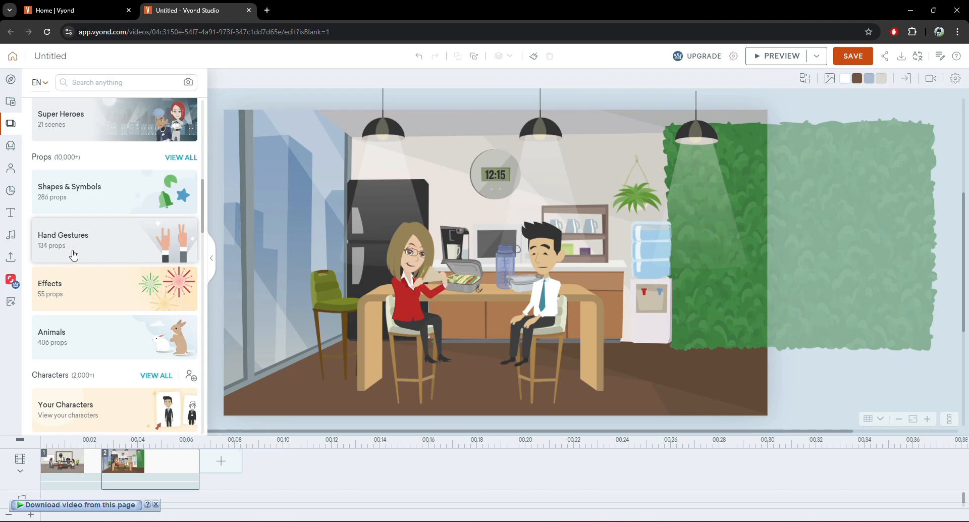
scroll(73, 254, down, 2)
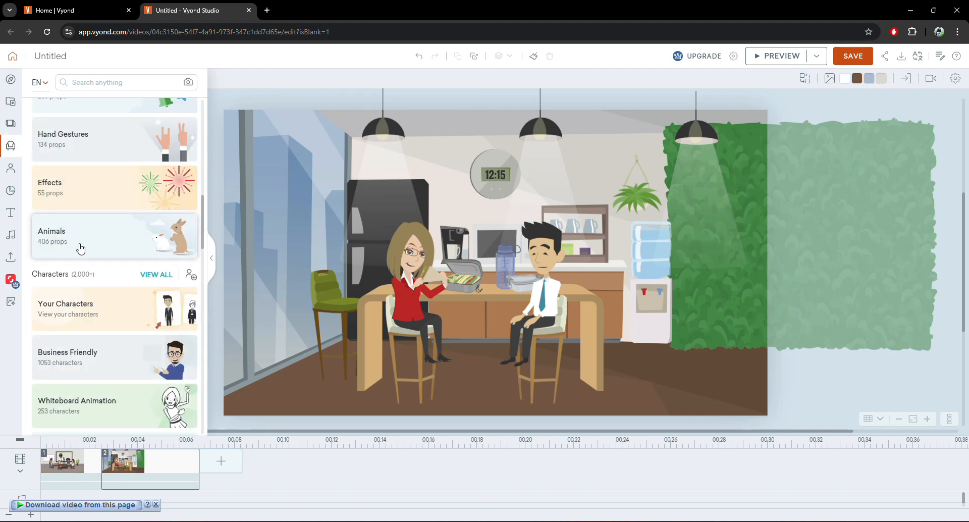
Step: Try placing the red-haired woman in the green top by the lunch scene's window, delete her, and return to the character categories
click(80, 313)
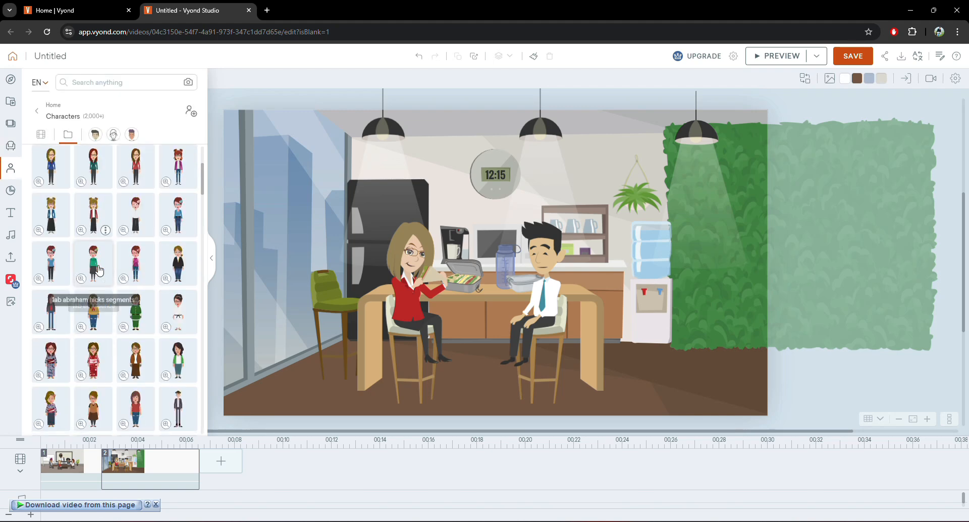
click(93, 263)
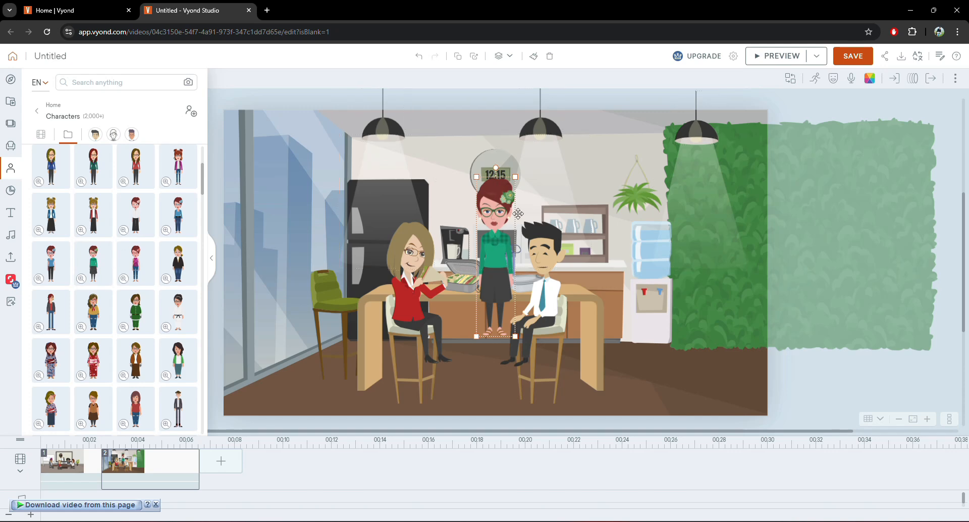
drag(485, 232, 311, 237)
key(Delete)
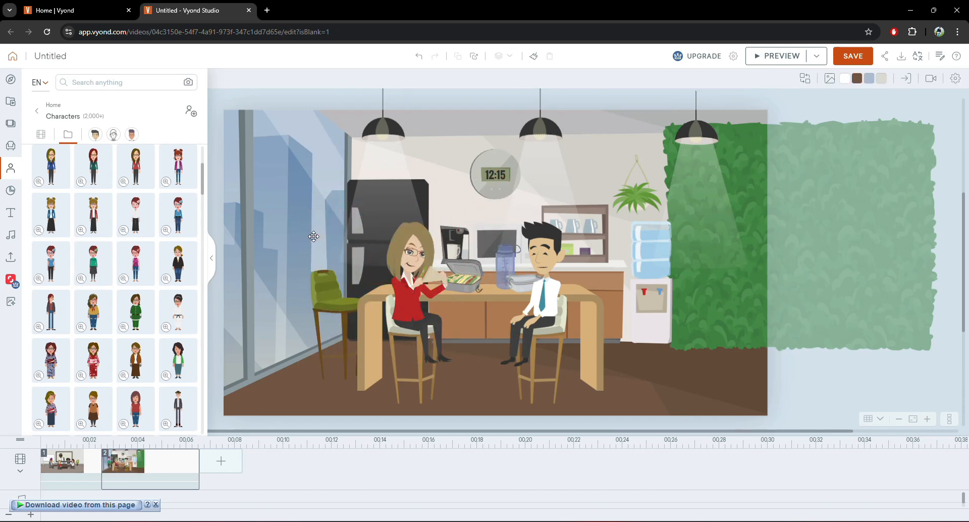
scroll(260, 280, down, 1)
scroll(261, 279, down, 1)
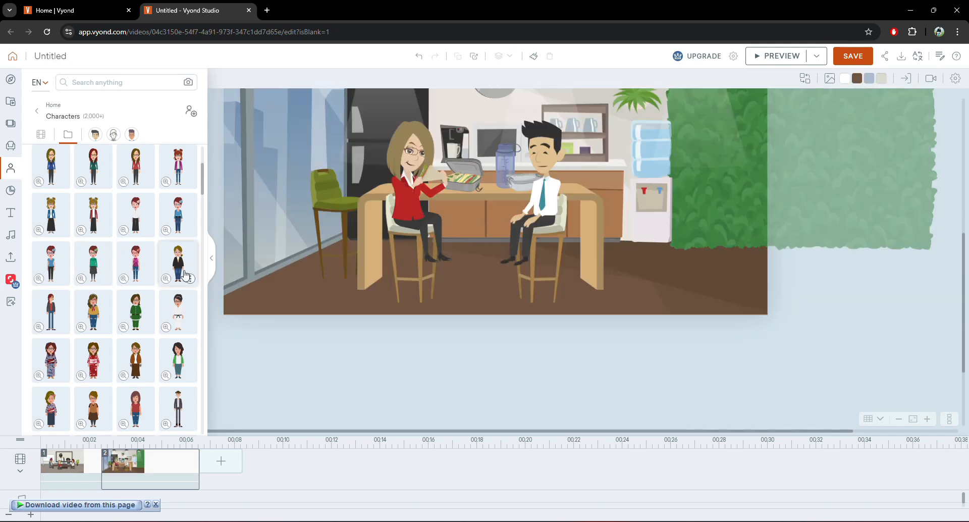
click(14, 169)
scroll(480, 291, up, 2)
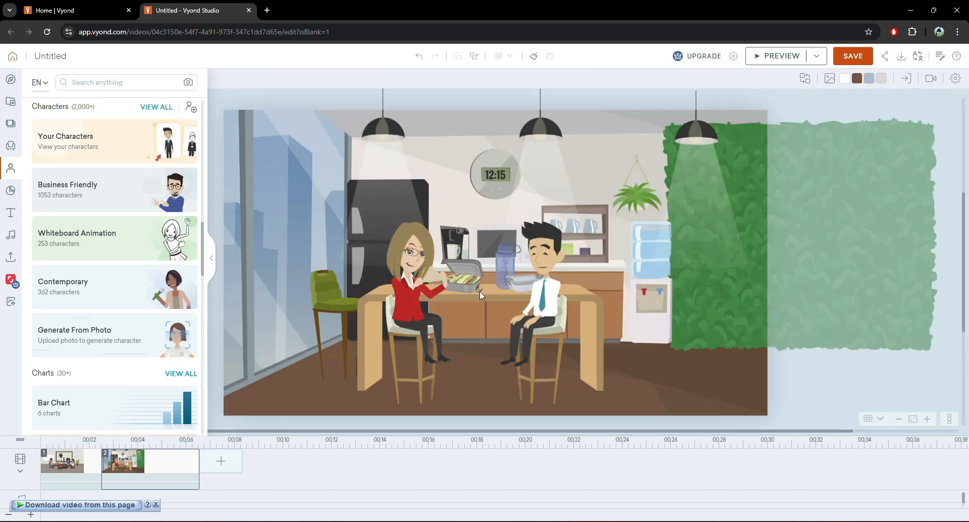
Step: Add a blank third scene after the lunch scene
click(524, 318)
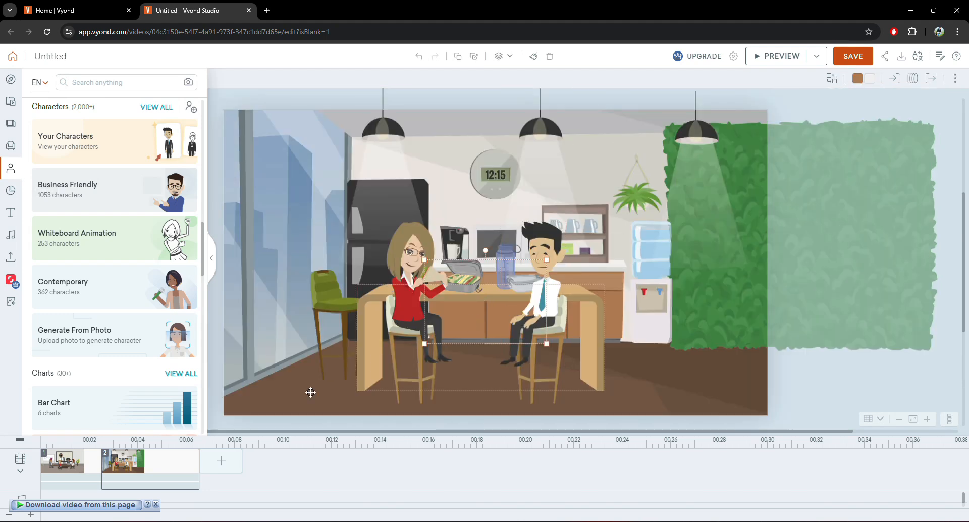
click(222, 468)
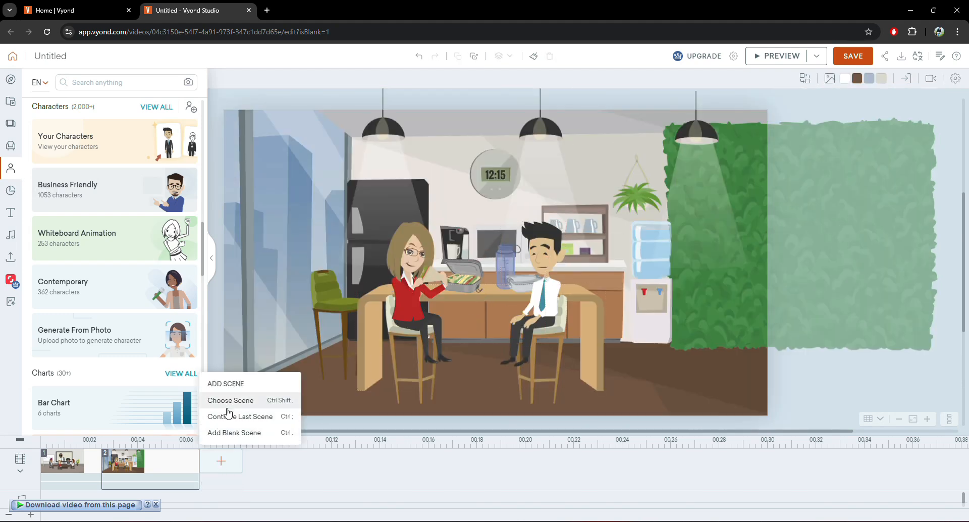
click(236, 433)
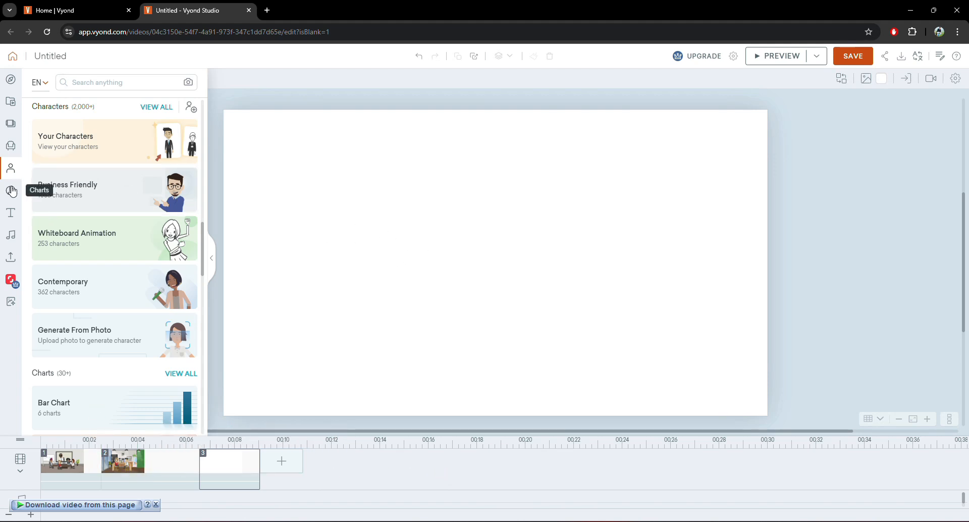
Step: Set the third scene's background to the purple Indian patterns from the Patterns category
click(865, 79)
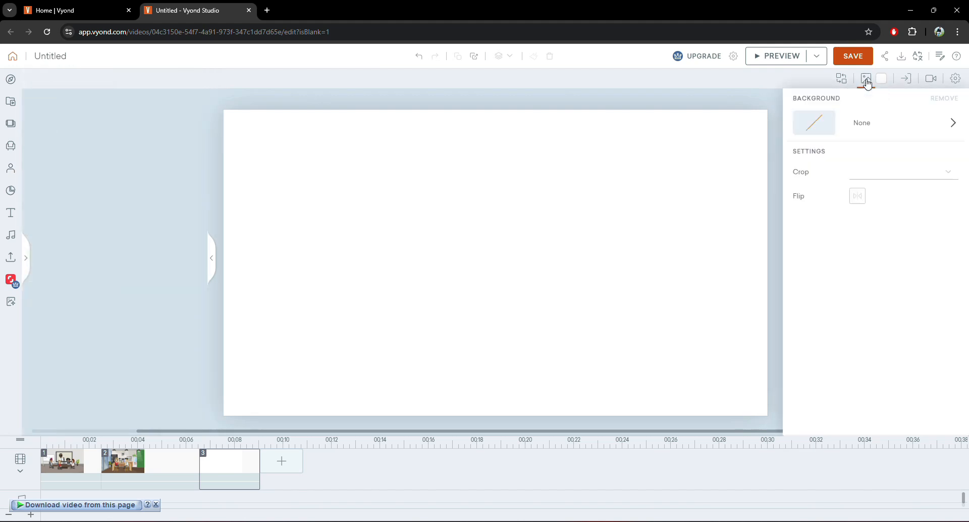
click(854, 126)
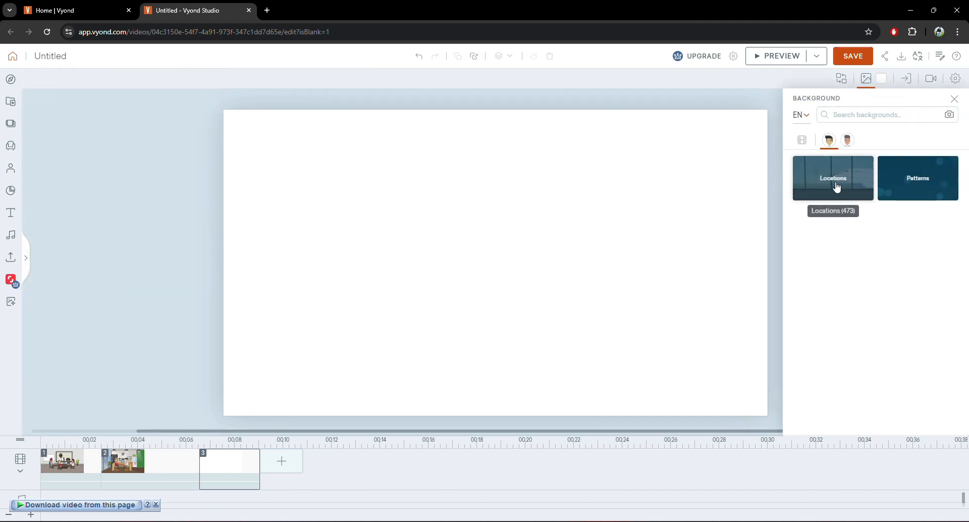
click(913, 188)
scroll(892, 244, down, 4)
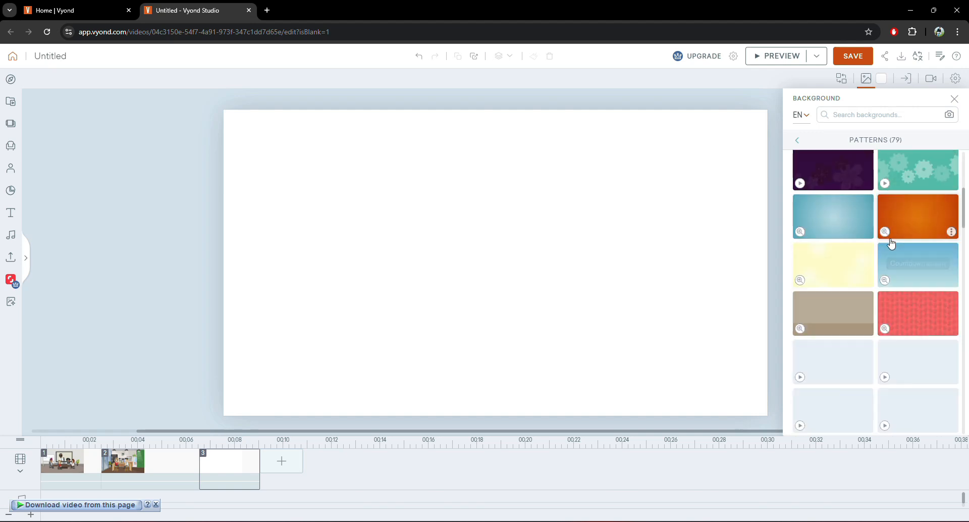
scroll(892, 243, down, 3)
click(889, 216)
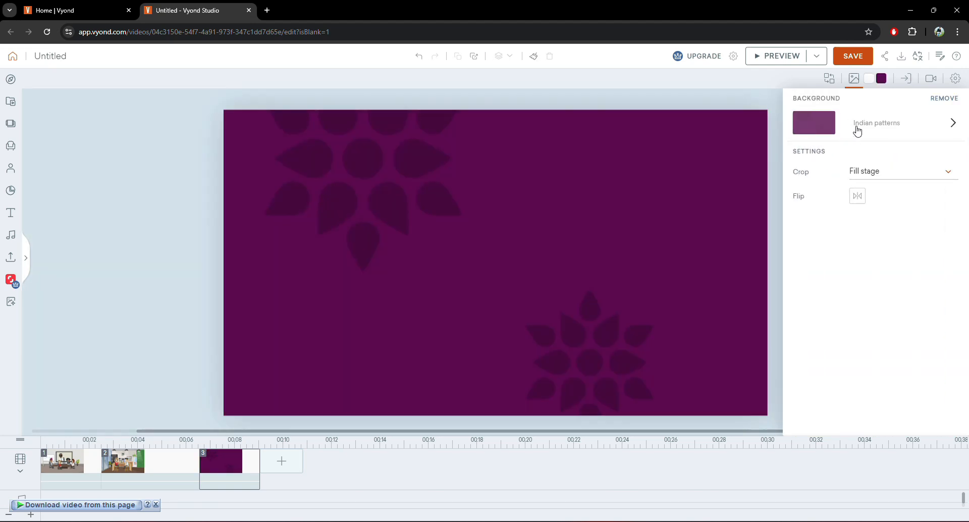
Step: Try the Attic background and the fenced garden with red tulips from the Locations category
click(855, 126)
click(846, 188)
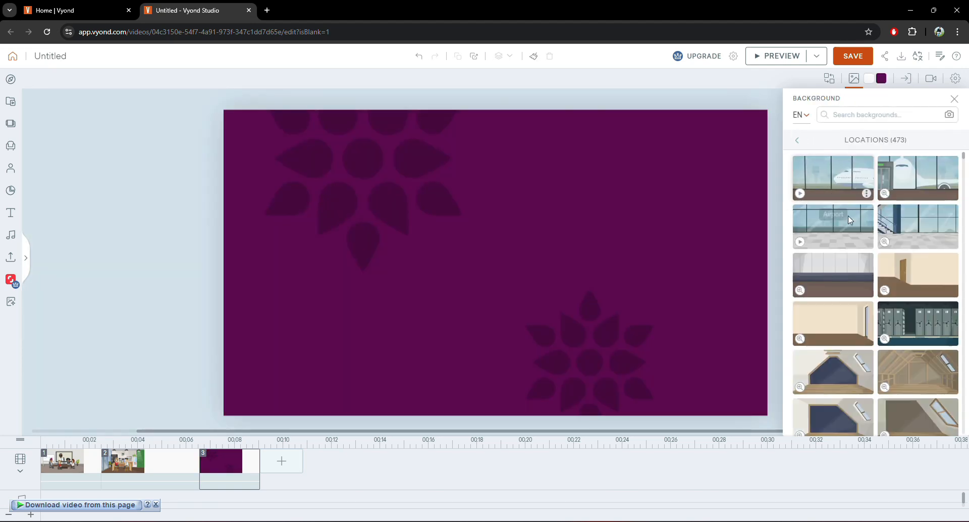
scroll(850, 219, down, 2)
click(835, 273)
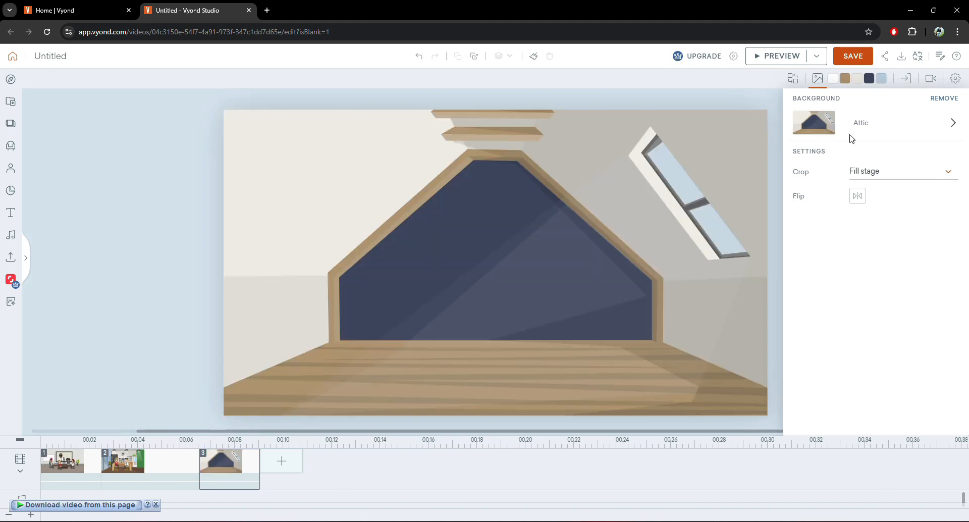
click(853, 129)
click(838, 190)
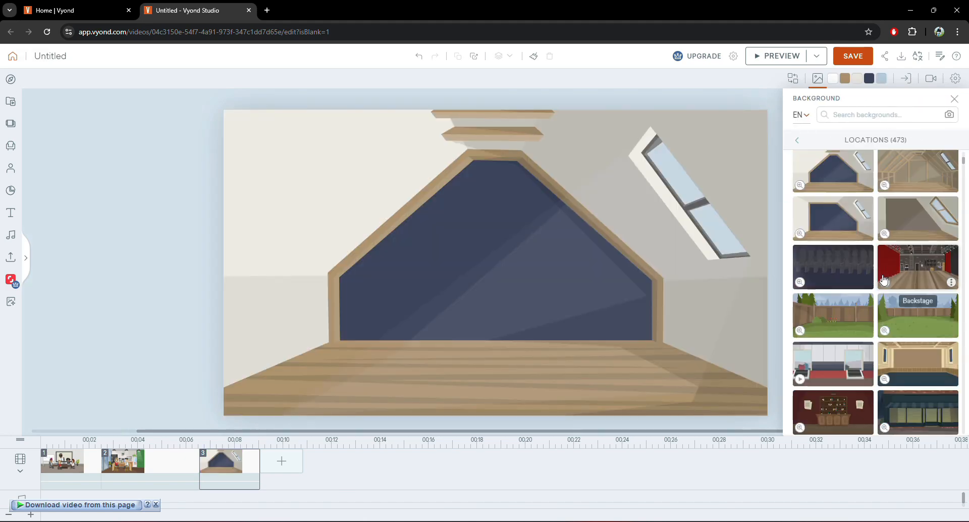
click(833, 316)
Step: Set the third scene's background to the beige Bedroom location with green curtains
click(823, 132)
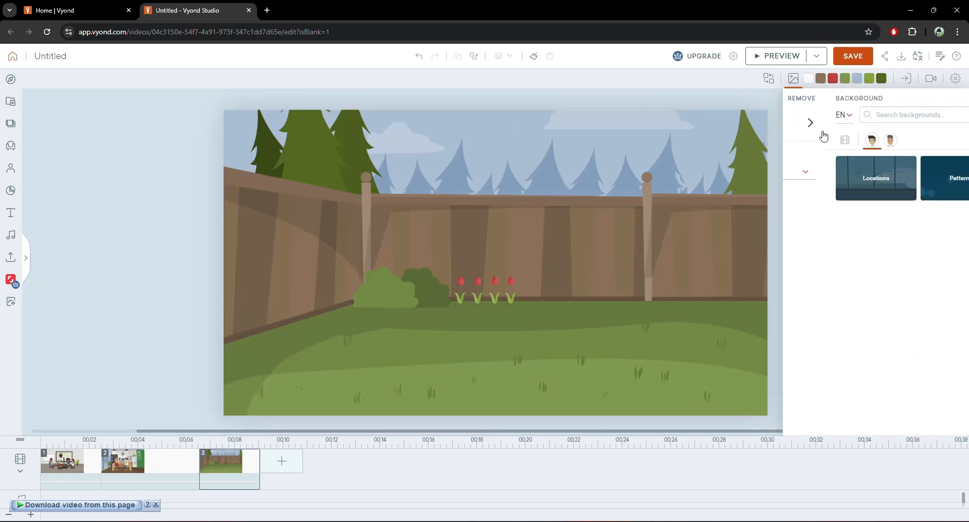
click(851, 197)
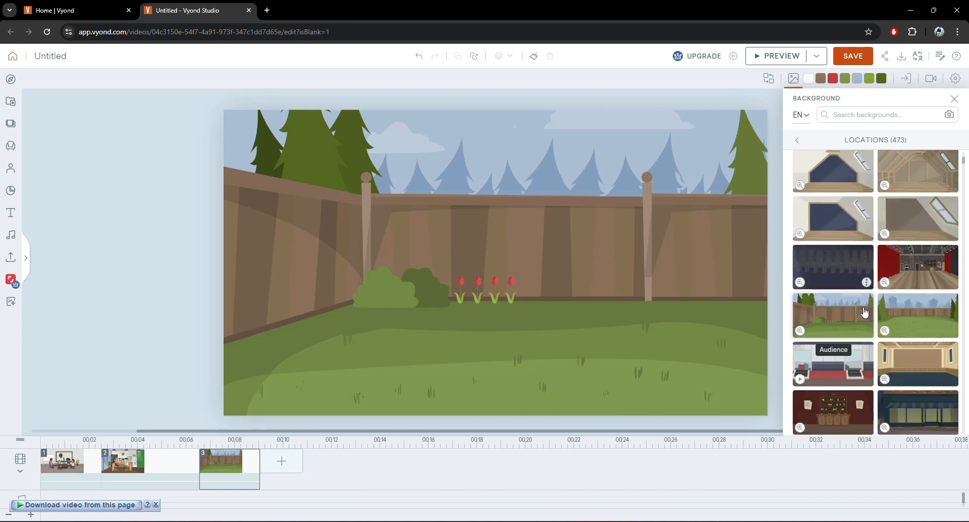
scroll(902, 302, down, 3)
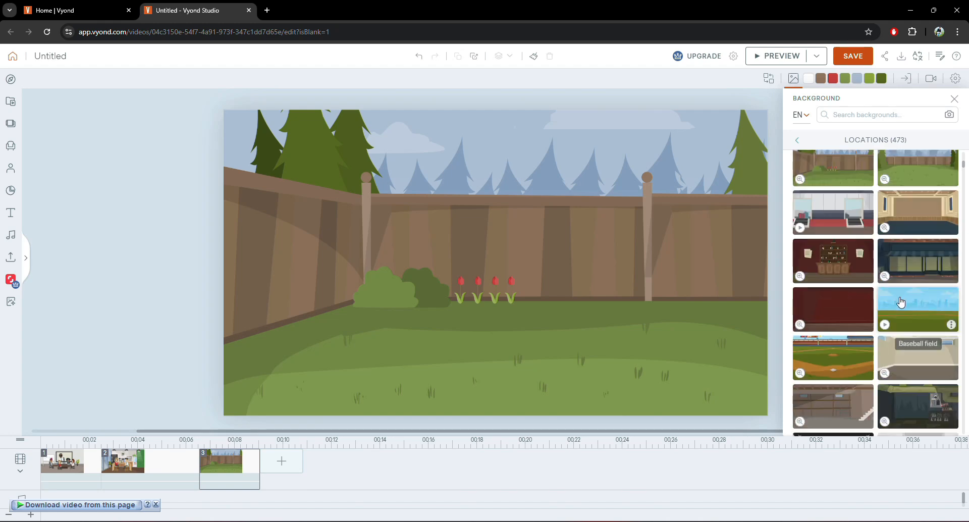
scroll(901, 302, down, 5)
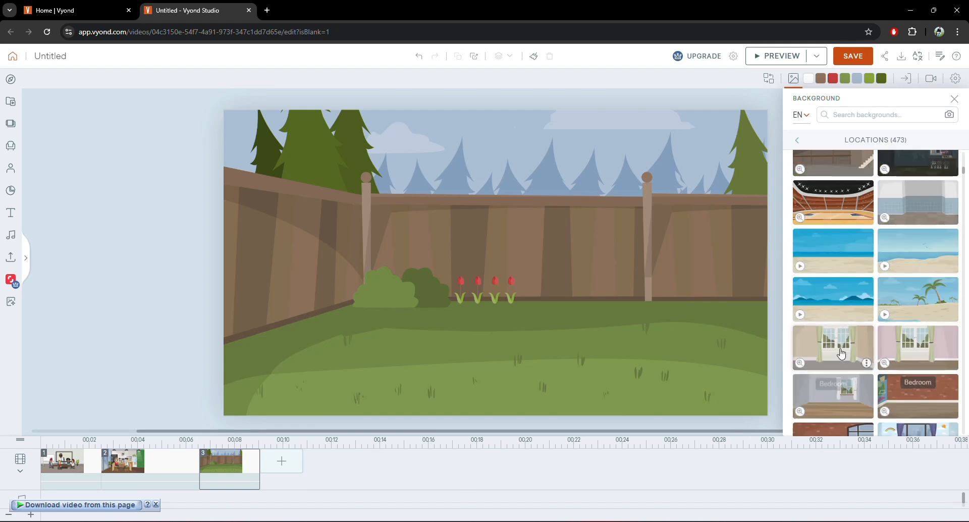
click(841, 354)
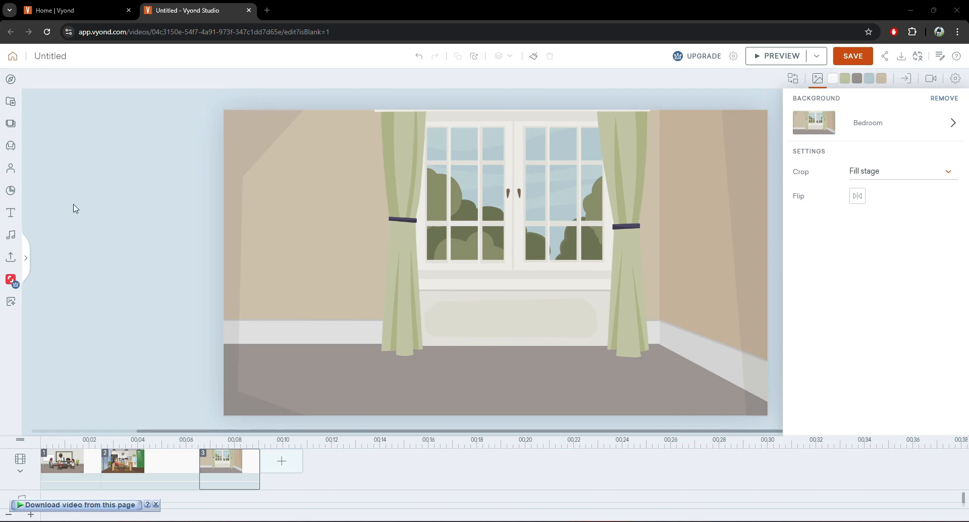
Step: Add the Business Friendly Casual character in the blue star T-shirt and place it on the floor beside the left curtain
click(11, 168)
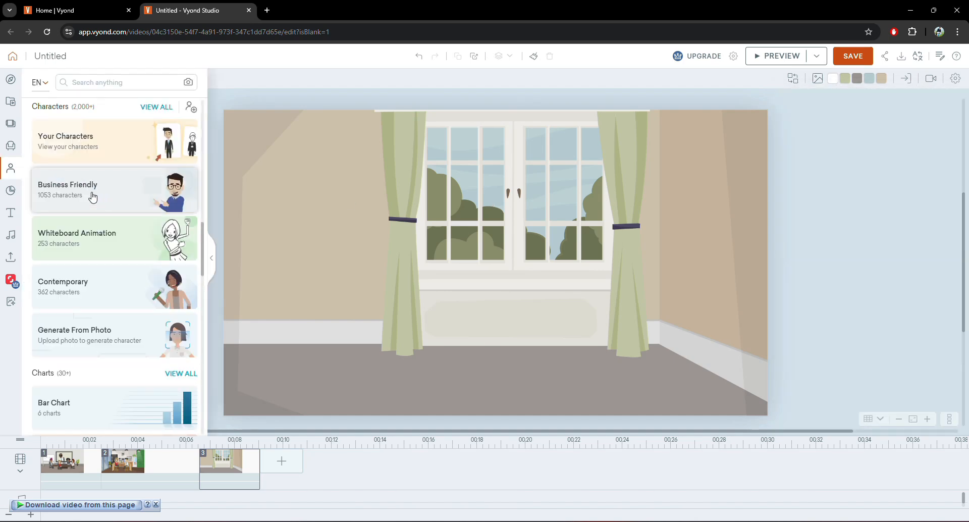
click(86, 189)
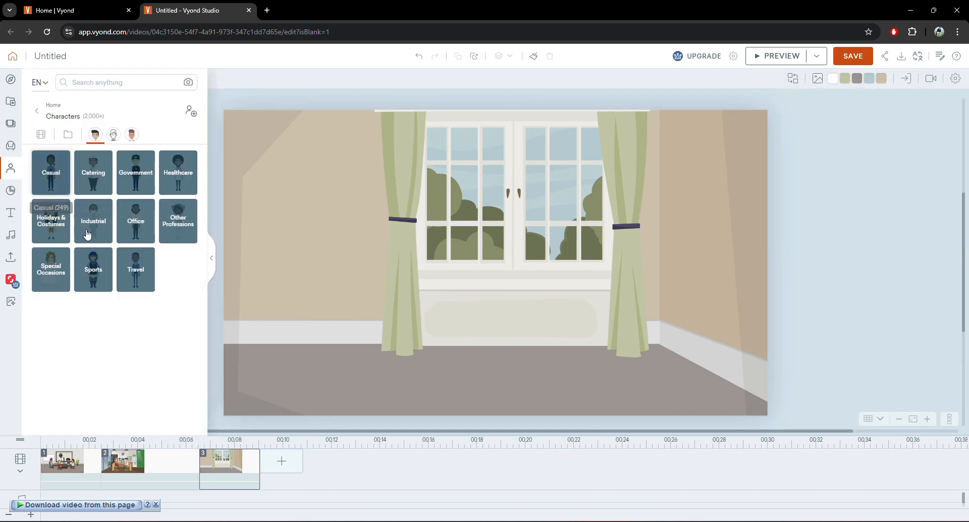
click(49, 166)
click(49, 161)
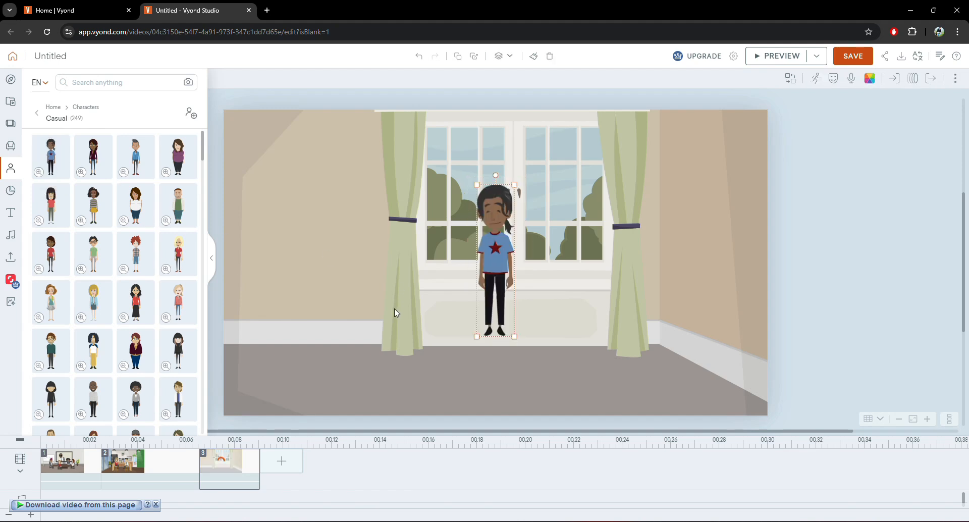
drag(488, 220, 408, 260)
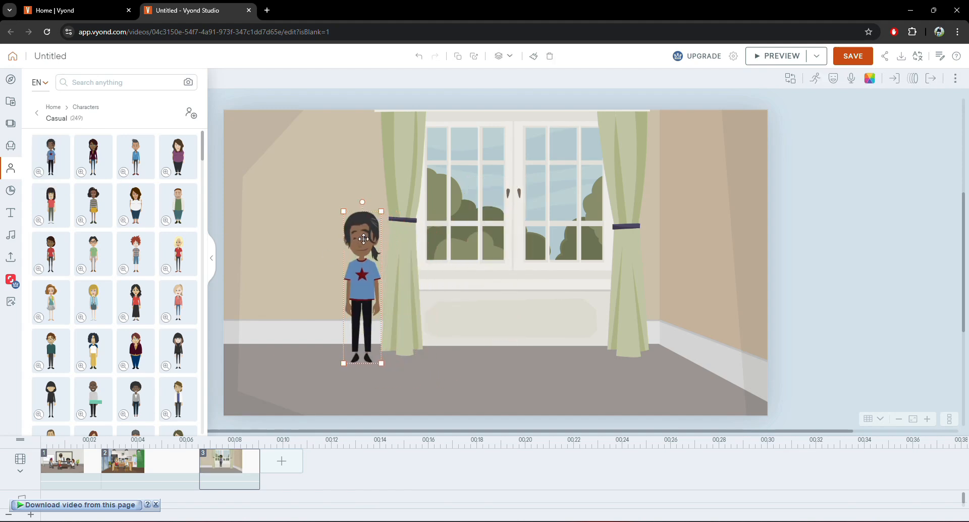
Step: Give the character the first Dancing action from the Art & Music category and preview the scene
click(362, 283)
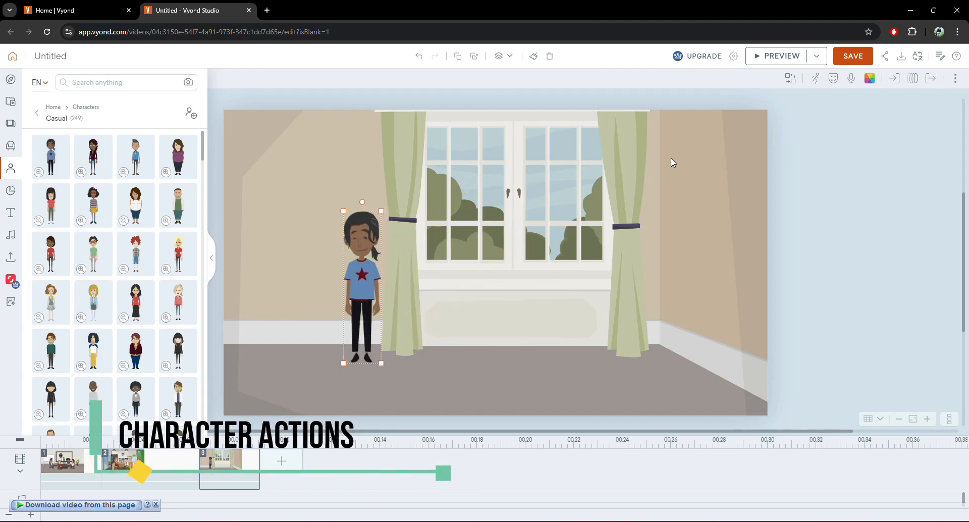
click(814, 78)
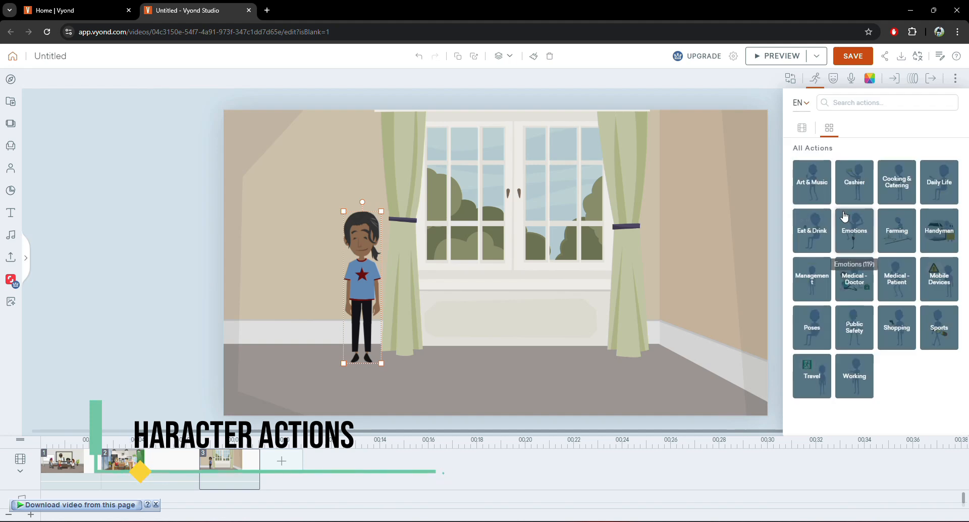
click(821, 188)
click(843, 176)
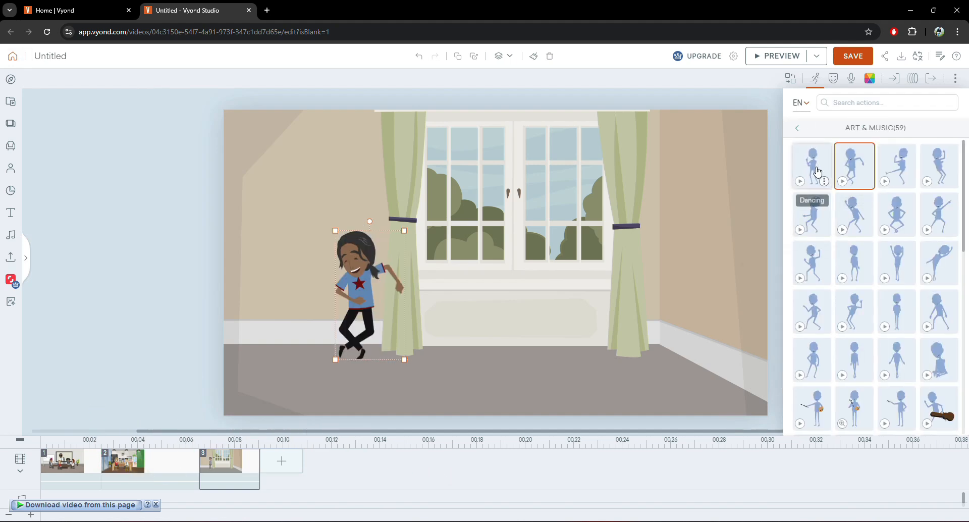
click(818, 172)
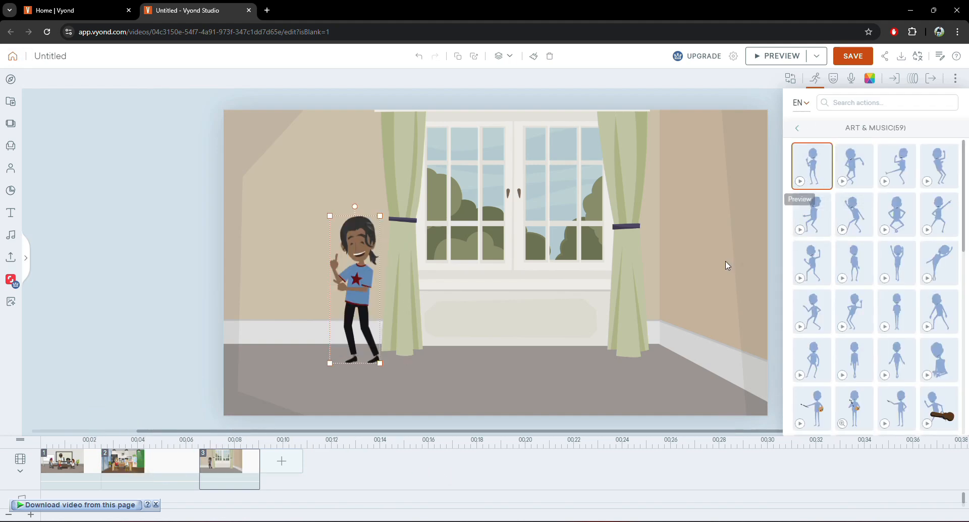
click(671, 296)
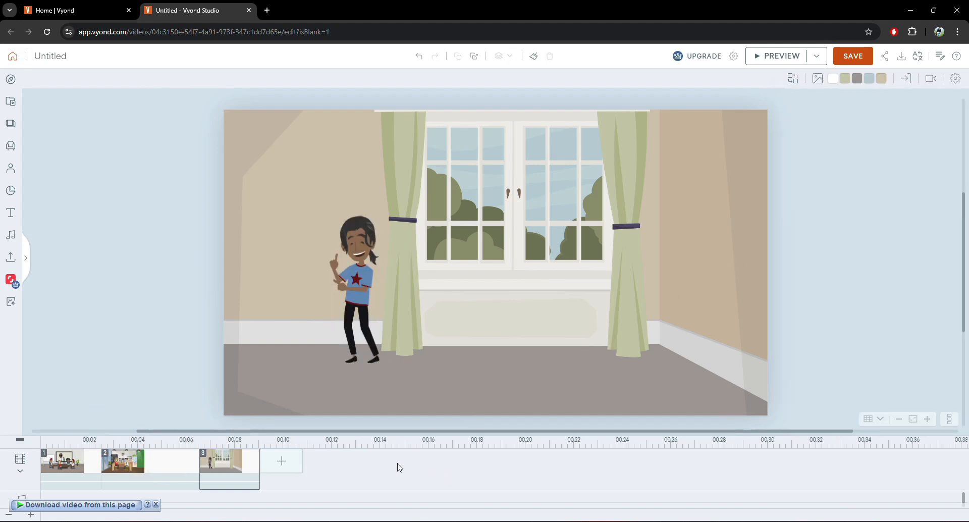
click(777, 56)
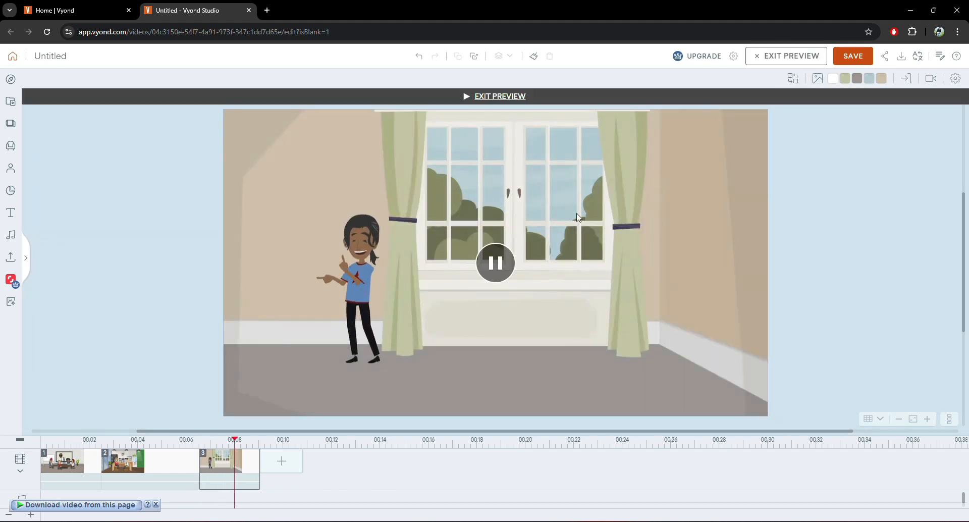
click(498, 96)
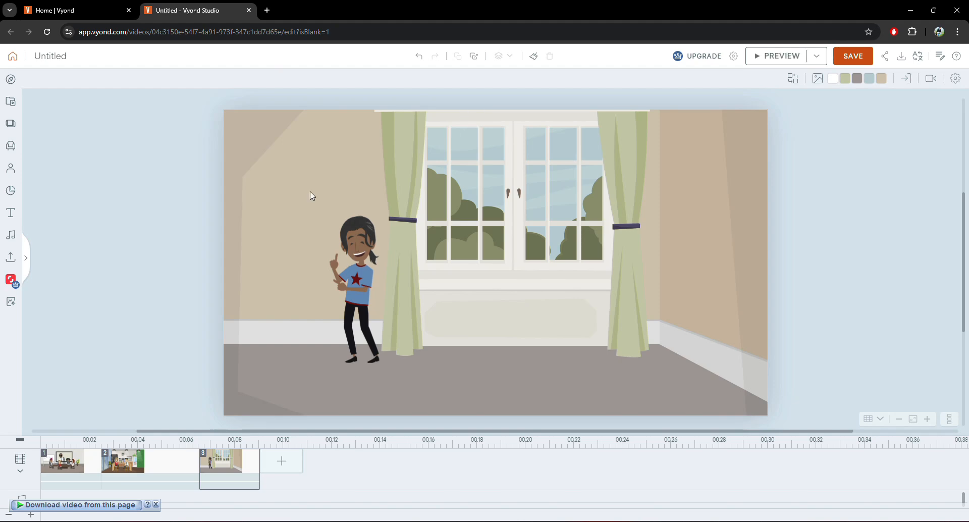
Step: Add a blank fourth scene and set its background to the Airport hallway location
click(147, 469)
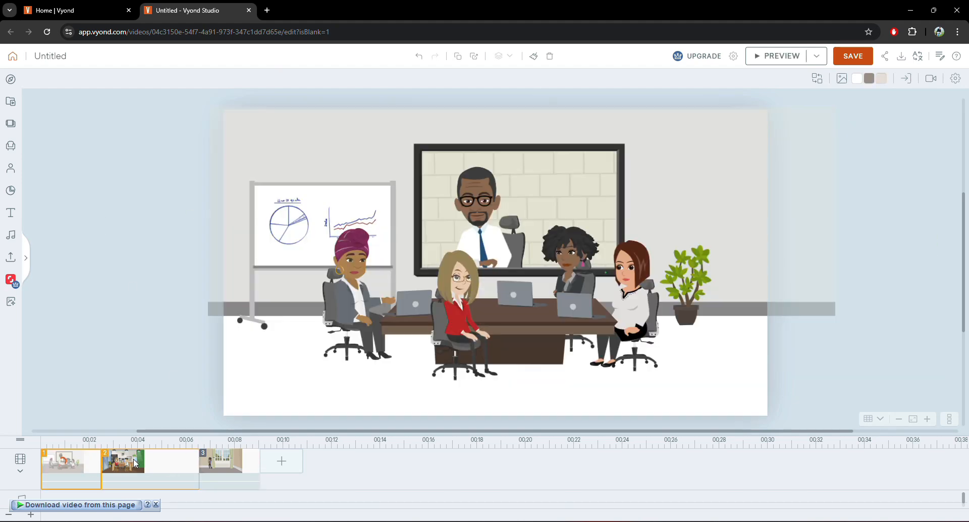
click(226, 468)
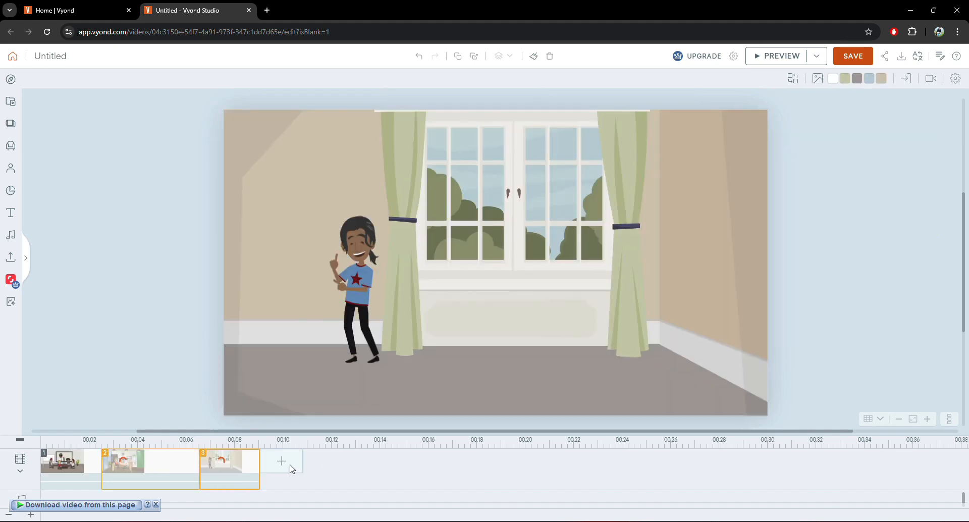
click(291, 468)
click(293, 442)
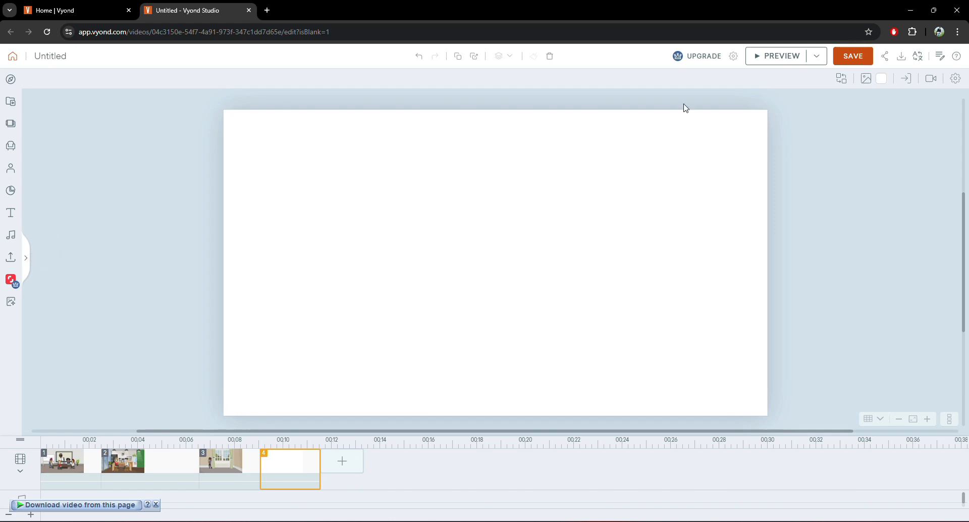
click(866, 79)
click(832, 126)
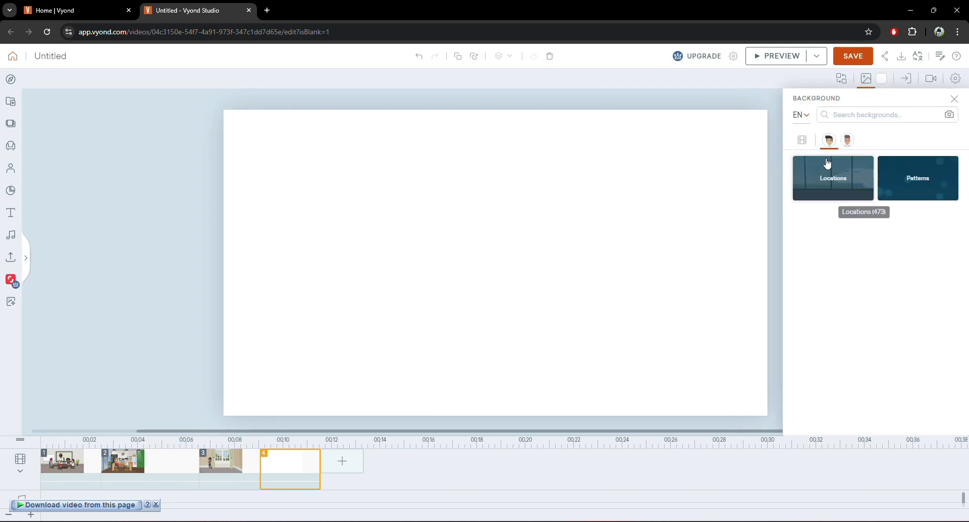
click(832, 164)
click(843, 289)
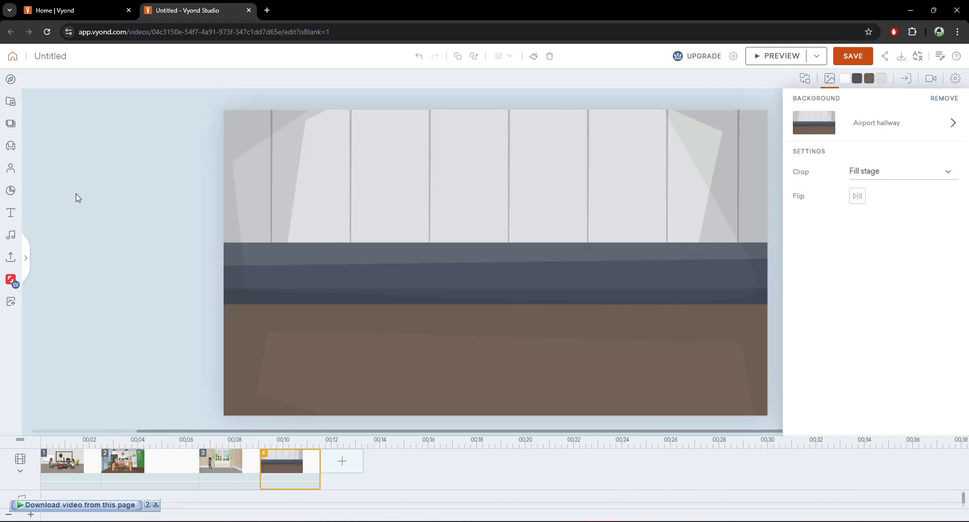
Step: Add the red-haired character with glasses and a green jacket to the fourth scene
click(11, 168)
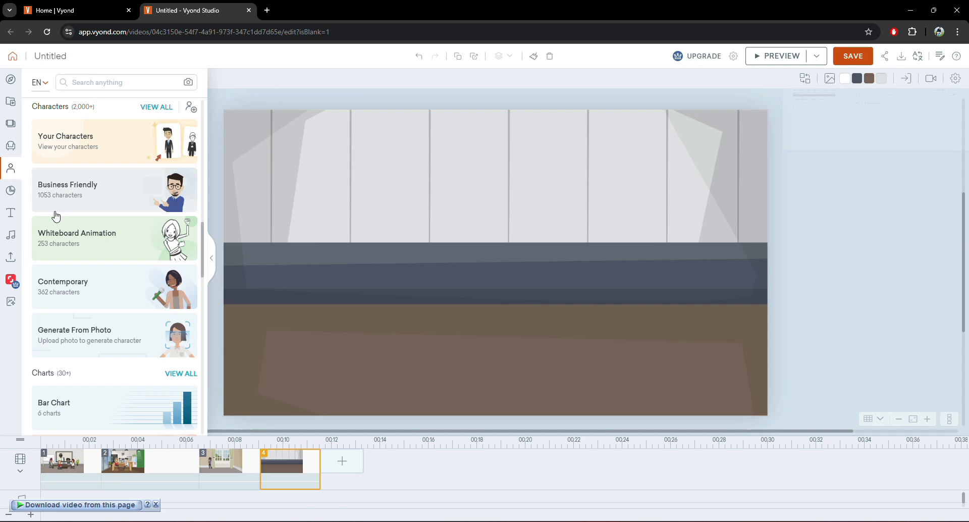
click(88, 141)
click(93, 167)
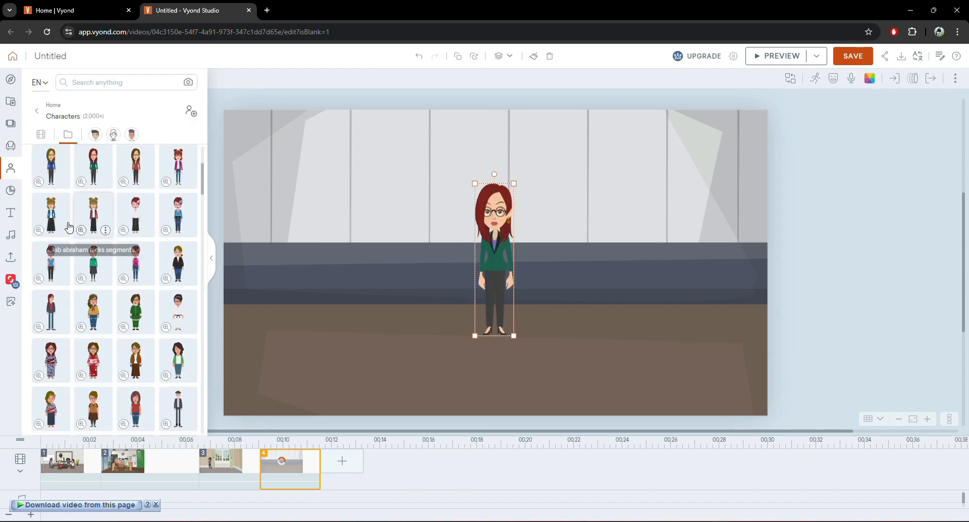
Step: Browse the Shapes & Symbols props and search the asset library for taekwondo
click(13, 170)
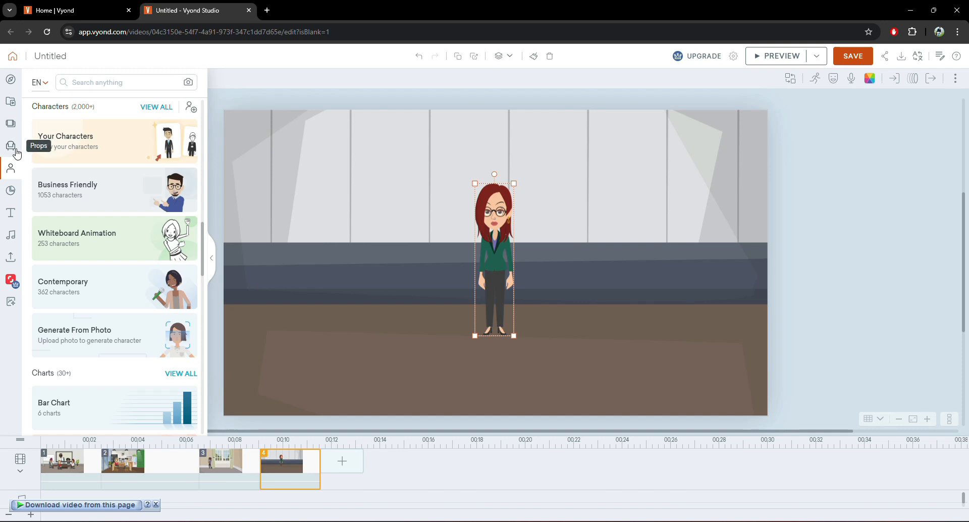
click(10, 146)
click(66, 149)
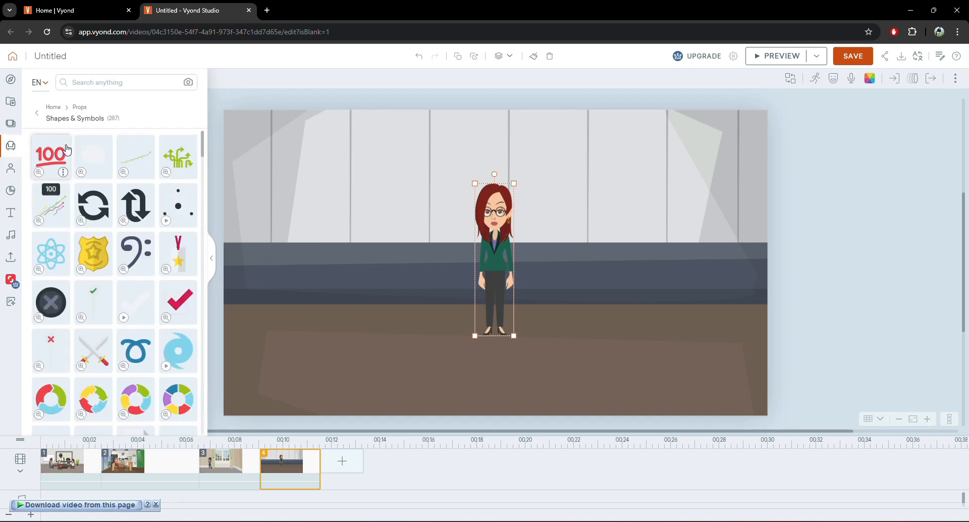
click(95, 84)
text(t)
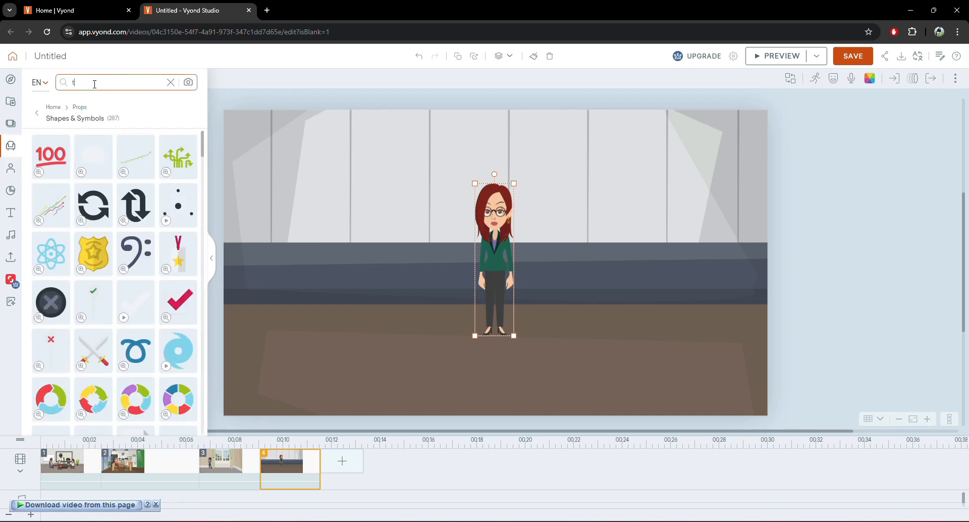
text(aekwondo)
key(Return)
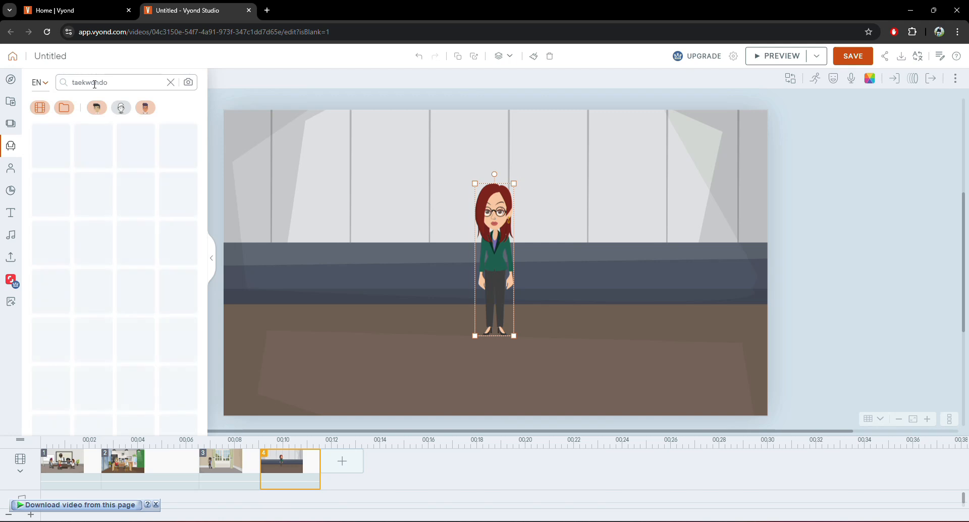
Step: Search the asset library for table and add the round wooden table with curved legs to the scene
double_click(94, 84)
text(t8)
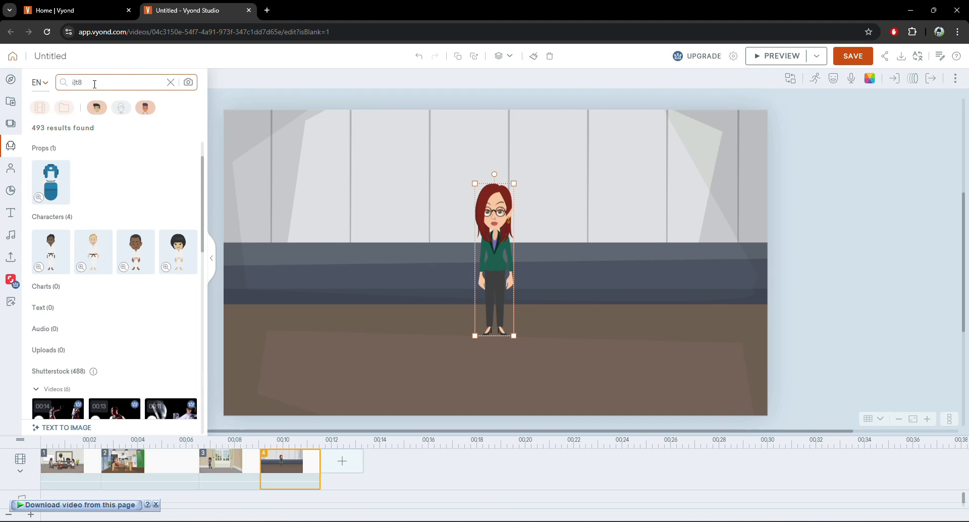
key(BackSpace)
key(BackSpace)
key(BackSpace)
key(BackSpace)
text(tab)
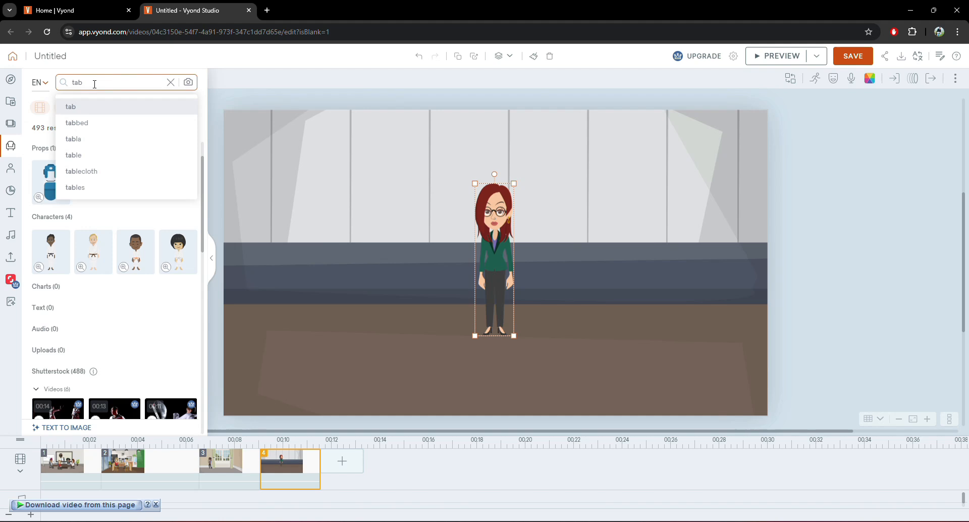
text(lpp)
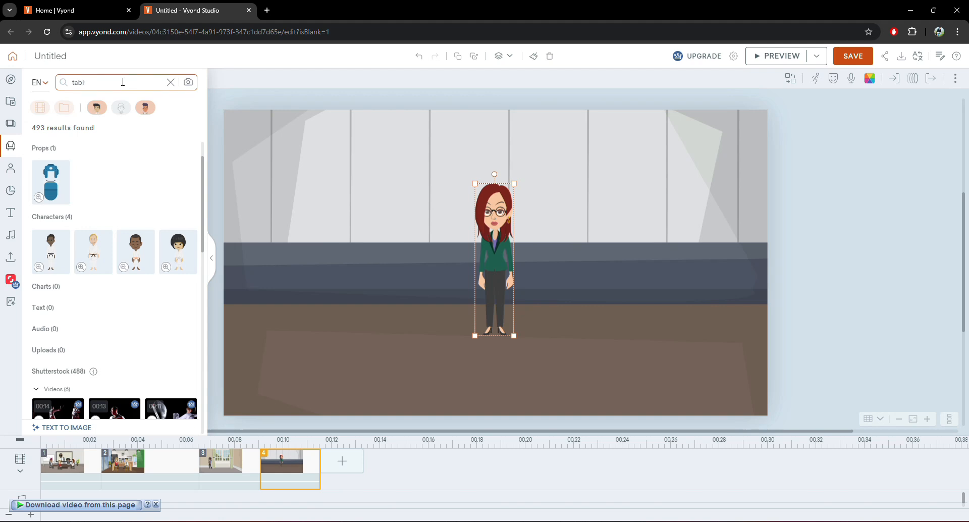
text(e)
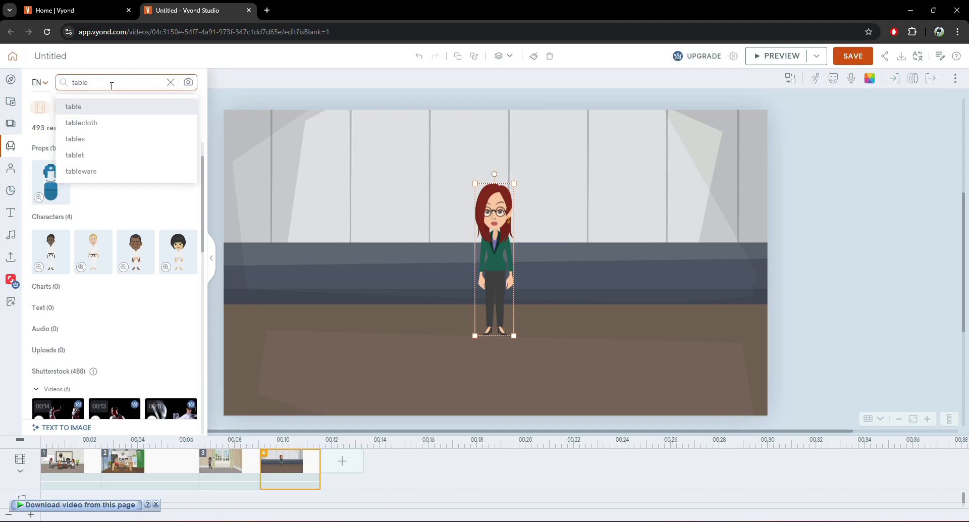
click(101, 110)
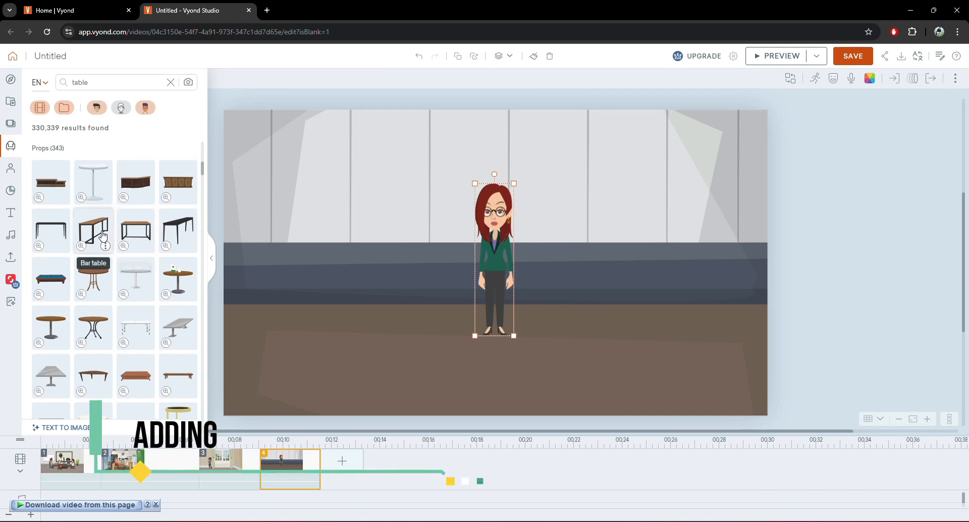
click(93, 277)
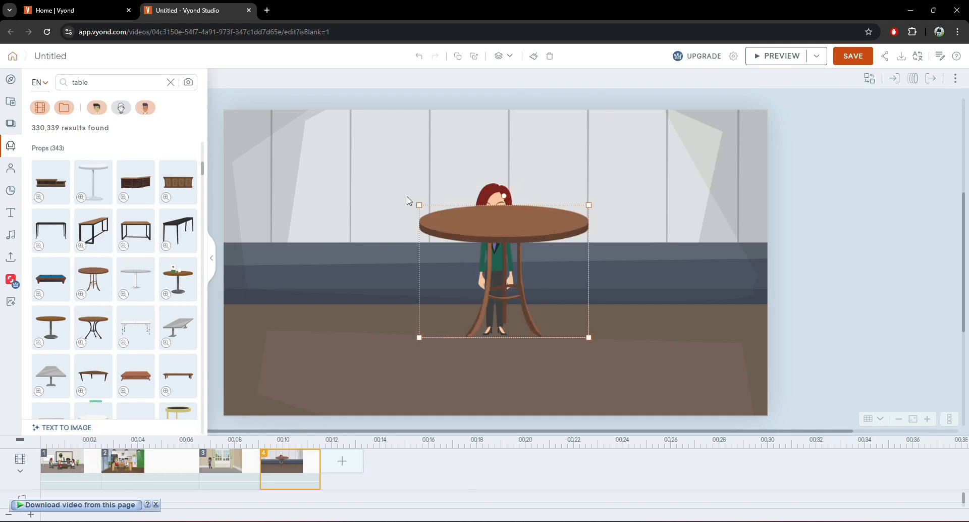
Step: Move the round table to the right of the character and shrink it to about waist height
drag(501, 229, 614, 232)
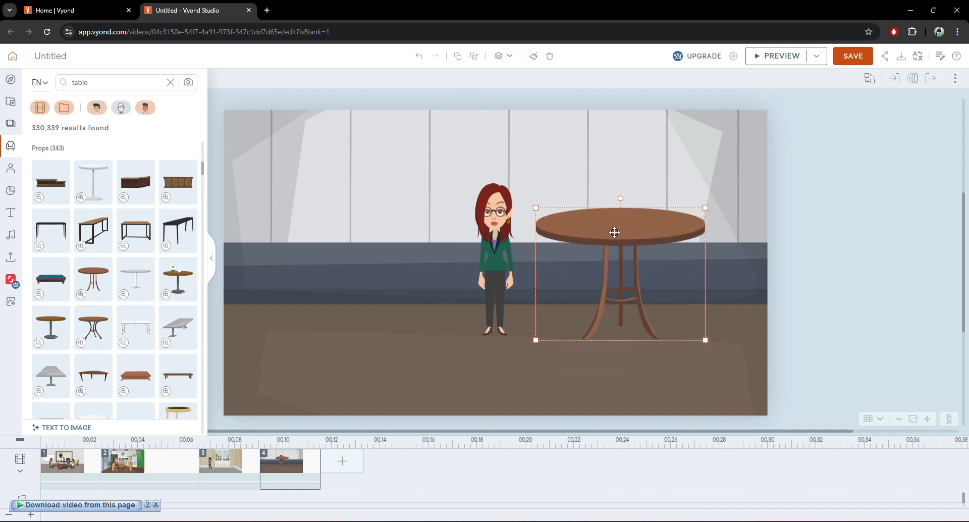
drag(706, 210, 648, 258)
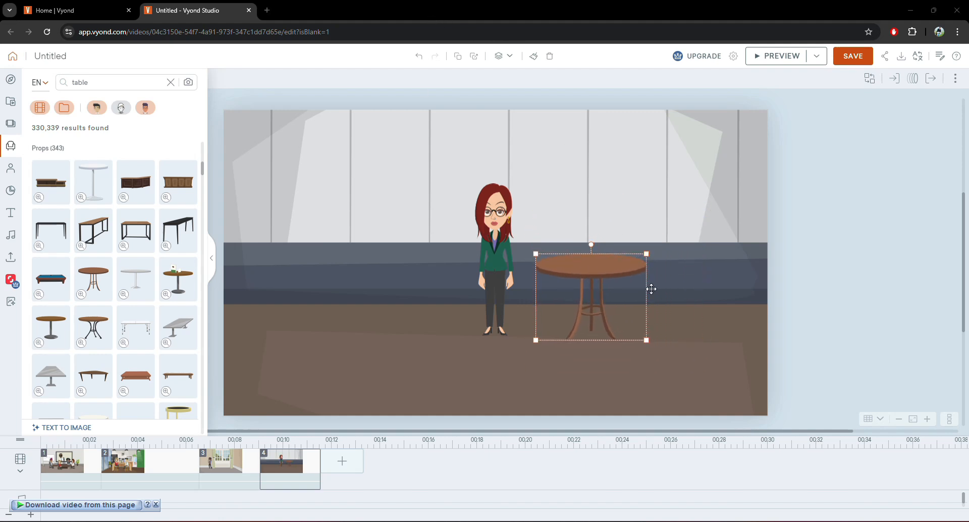
click(685, 263)
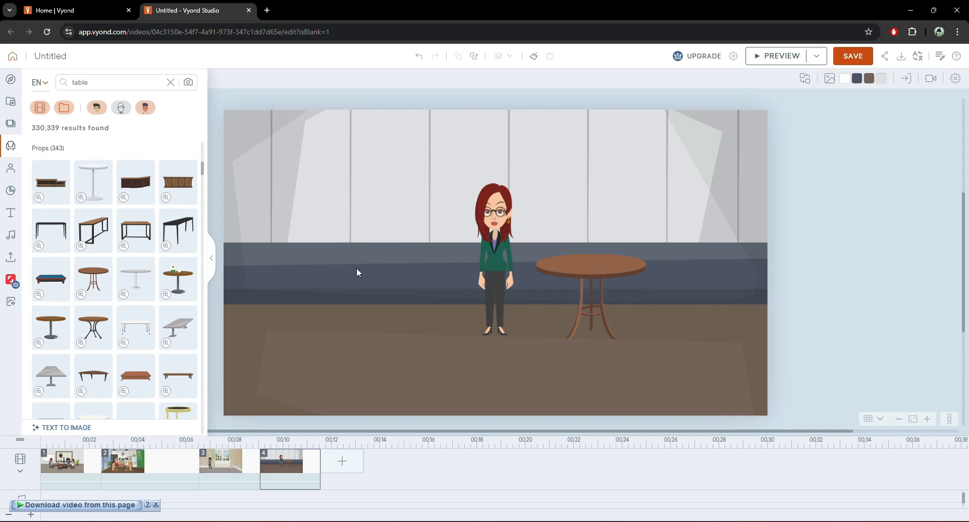
Step: Search the asset library for seat, add the Cafe chair and enlarge it in proportion to the table
click(102, 81)
text(seat)
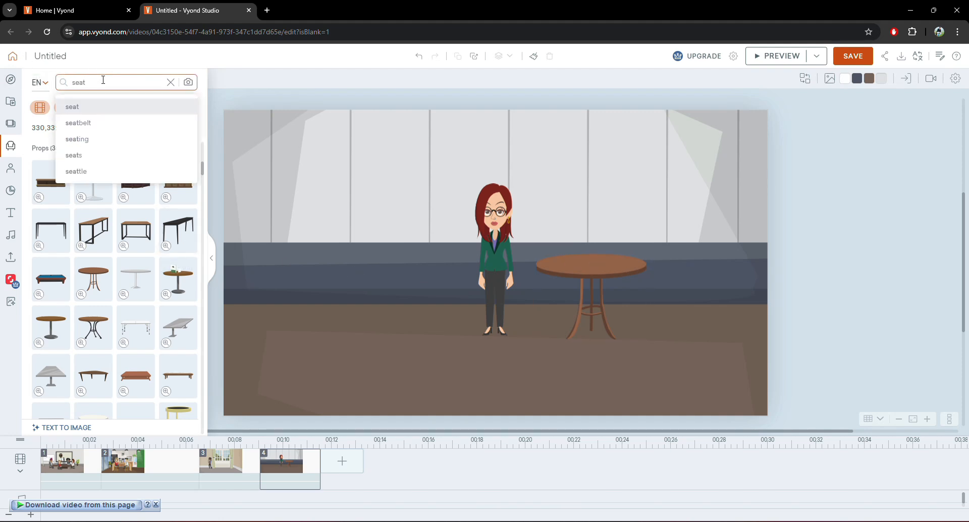
click(97, 107)
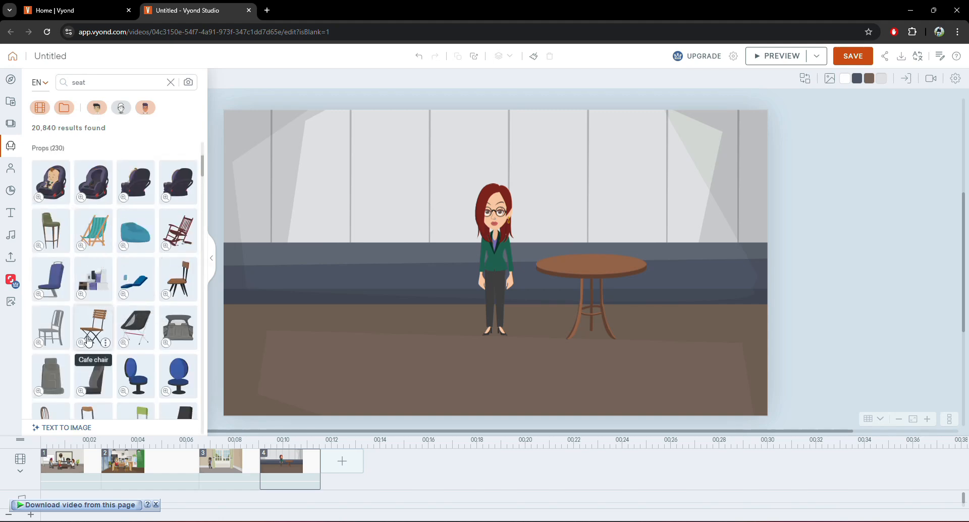
click(93, 322)
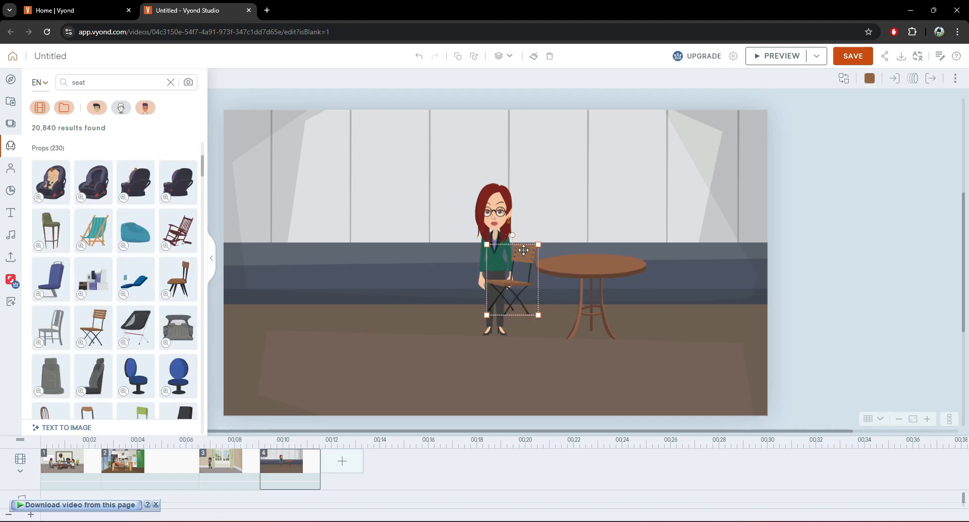
drag(539, 243, 567, 220)
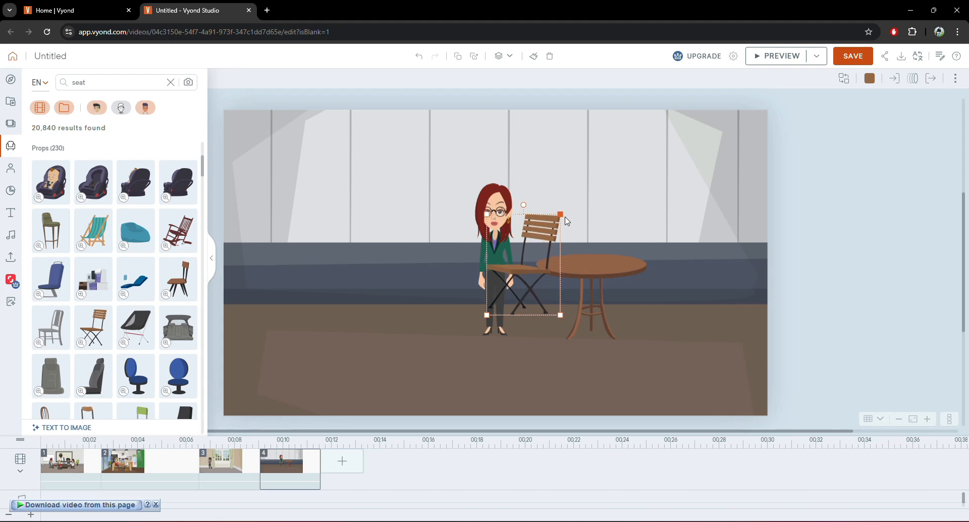
Step: Mirror the Cafe chair to face the table and place it left of the character, nudging the character slightly toward the table
right_click(545, 226)
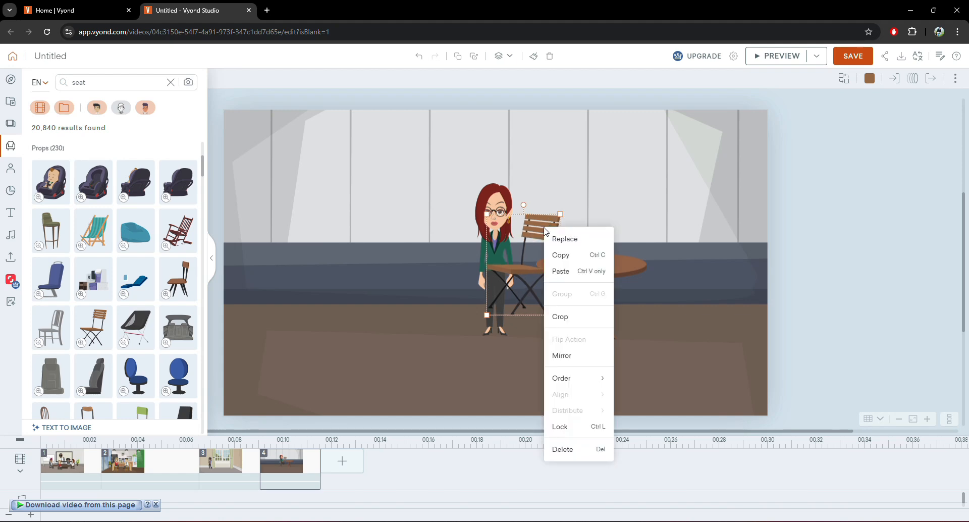
click(581, 358)
drag(508, 229, 441, 243)
drag(497, 208, 508, 211)
Step: Search the character's actions for seat, apply the cross-legged sitting pose and mirror the character to face the table
click(814, 81)
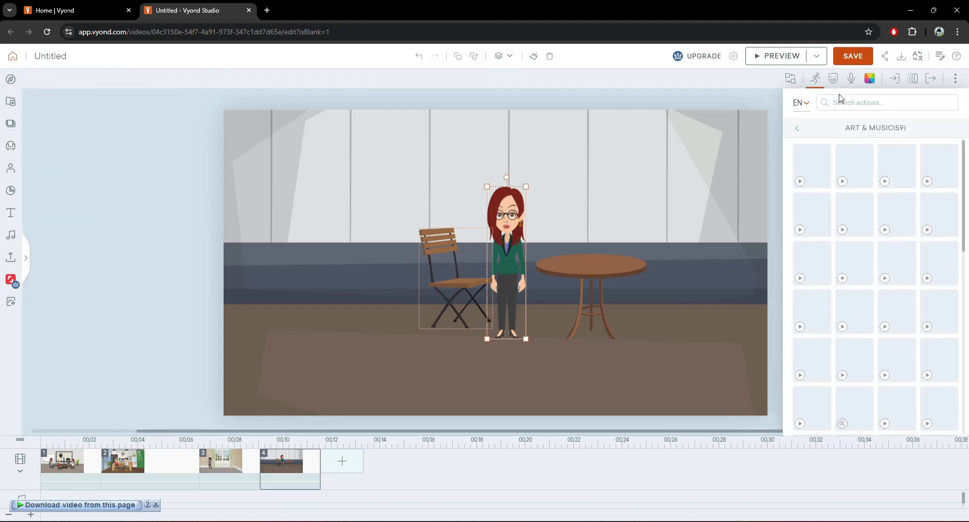
click(827, 104)
text(seat)
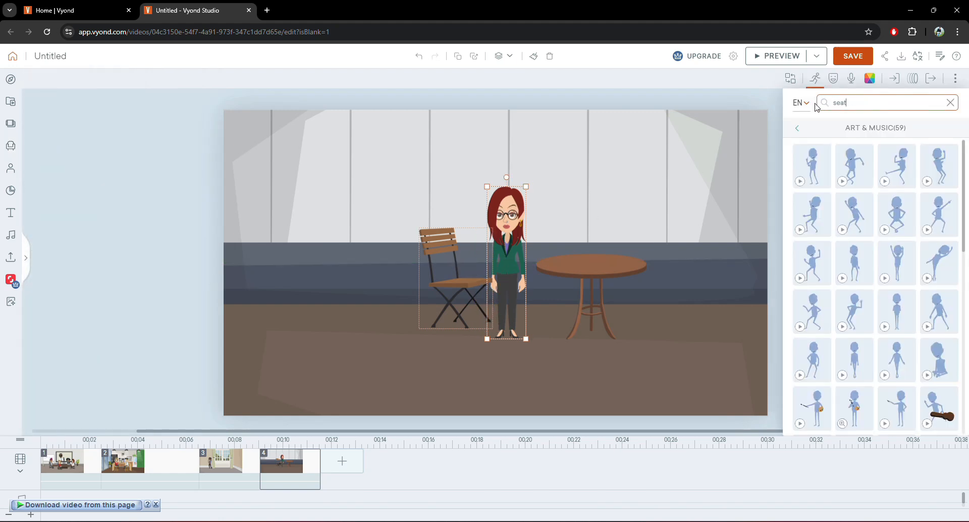
click(836, 126)
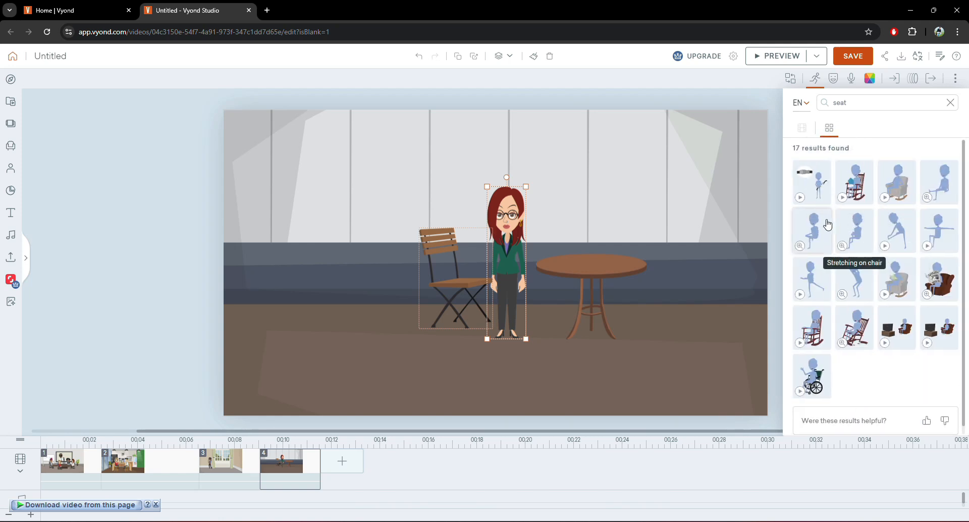
click(813, 230)
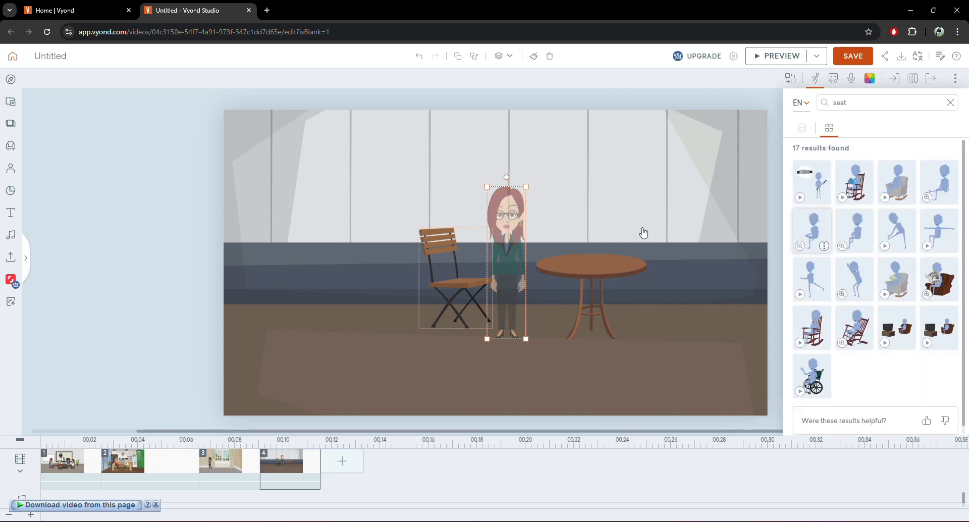
right_click(511, 228)
click(541, 362)
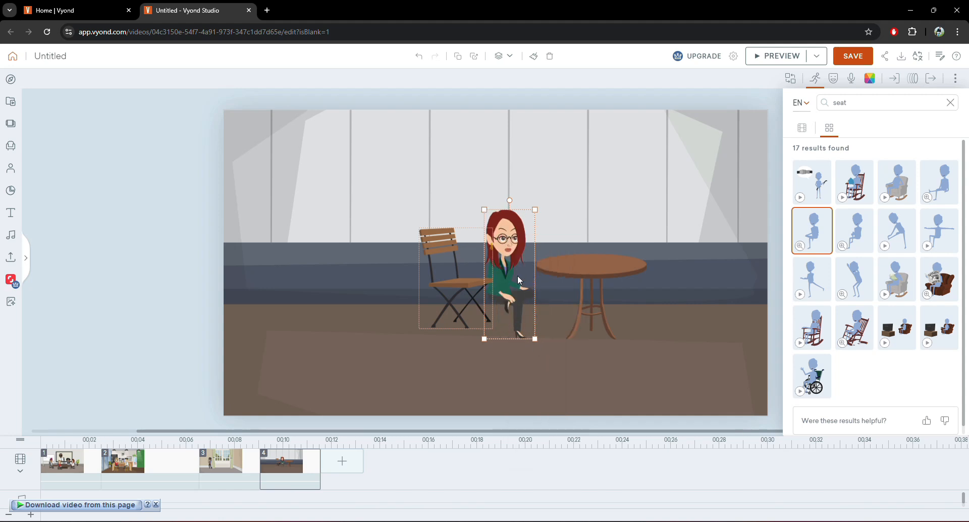
Step: Place the seated character on the Cafe chair and bring her to the front of the chair
drag(504, 245, 476, 229)
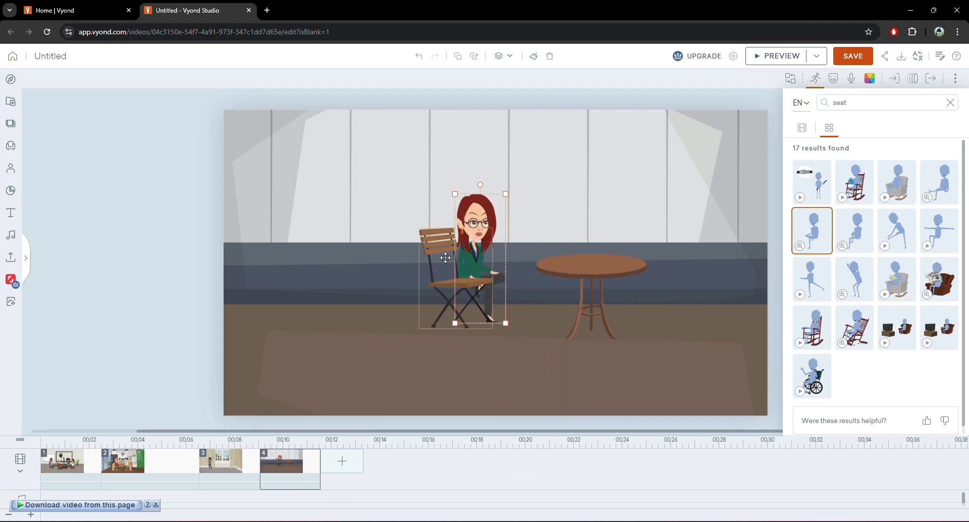
right_click(474, 218)
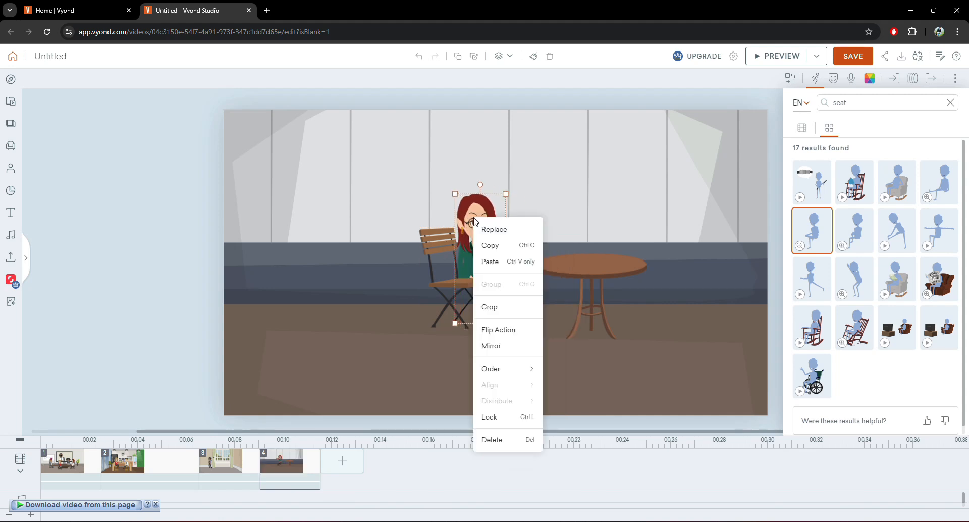
mouse_move(523, 374)
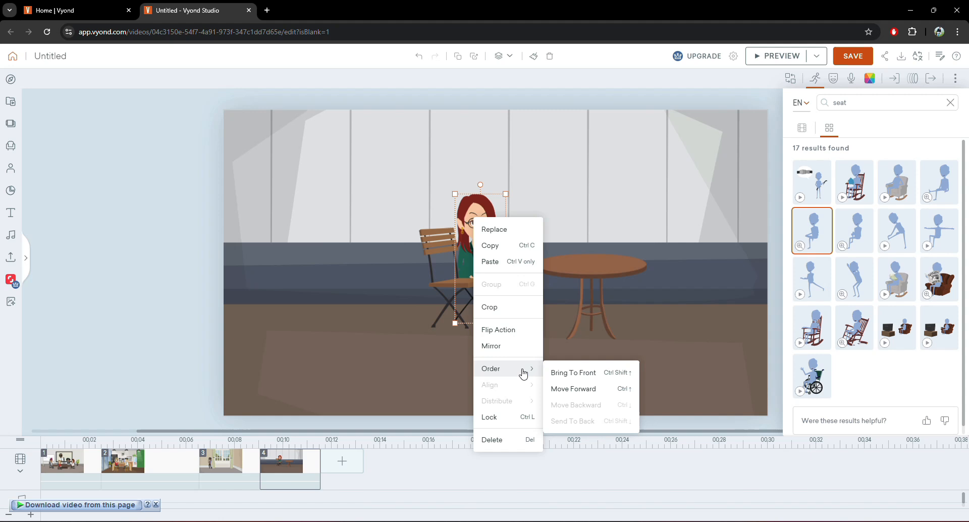
click(556, 372)
drag(478, 225, 472, 222)
Step: Position the round table in front of the seated character, overlapping her knees at the front of the layer order, and save the video
drag(600, 268, 543, 267)
right_click(543, 268)
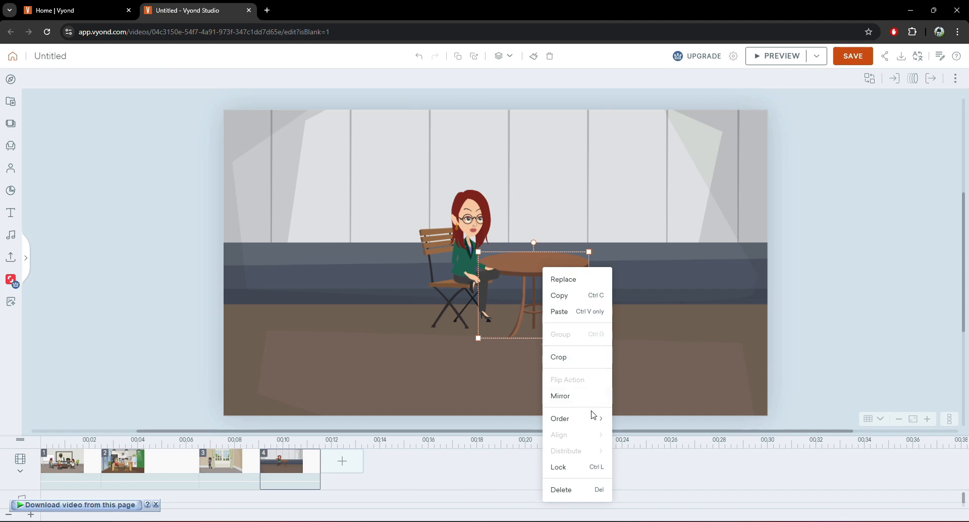
mouse_move(595, 417)
click(637, 423)
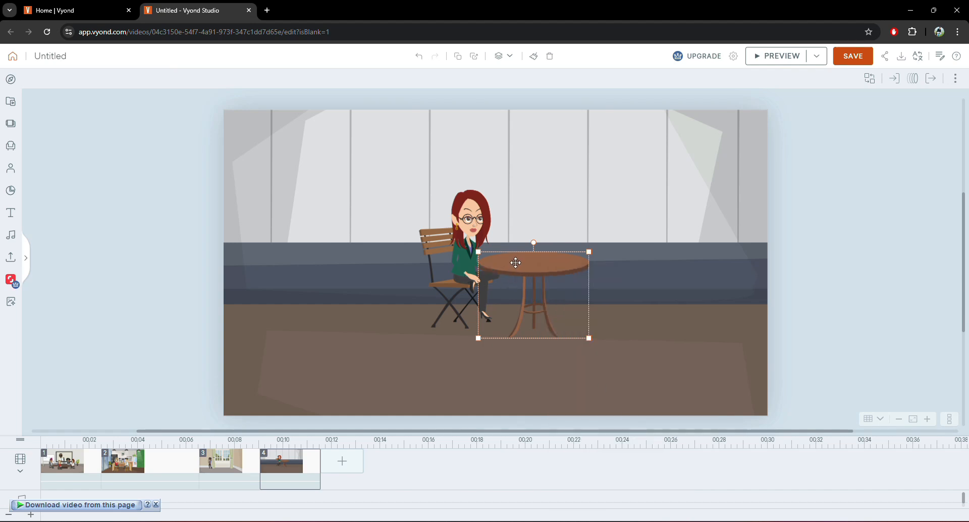
drag(515, 262, 511, 261)
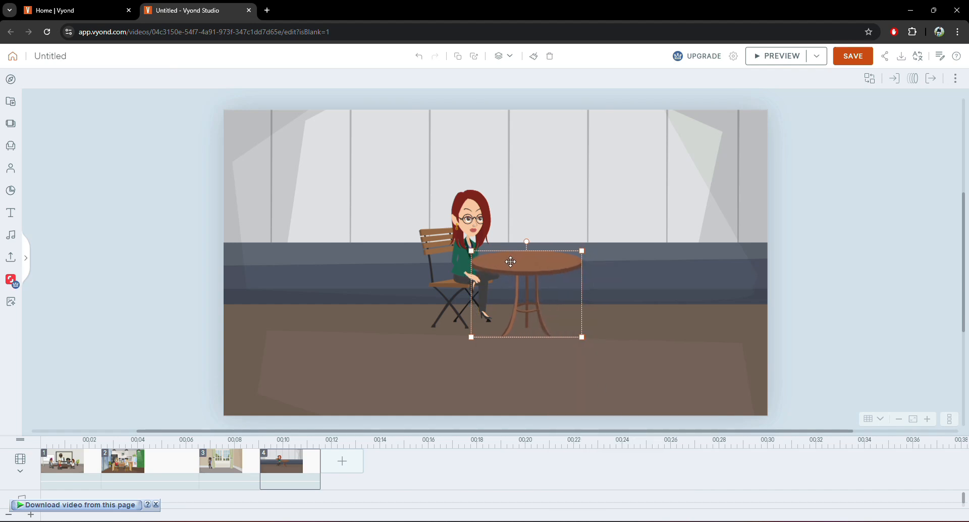
click(596, 277)
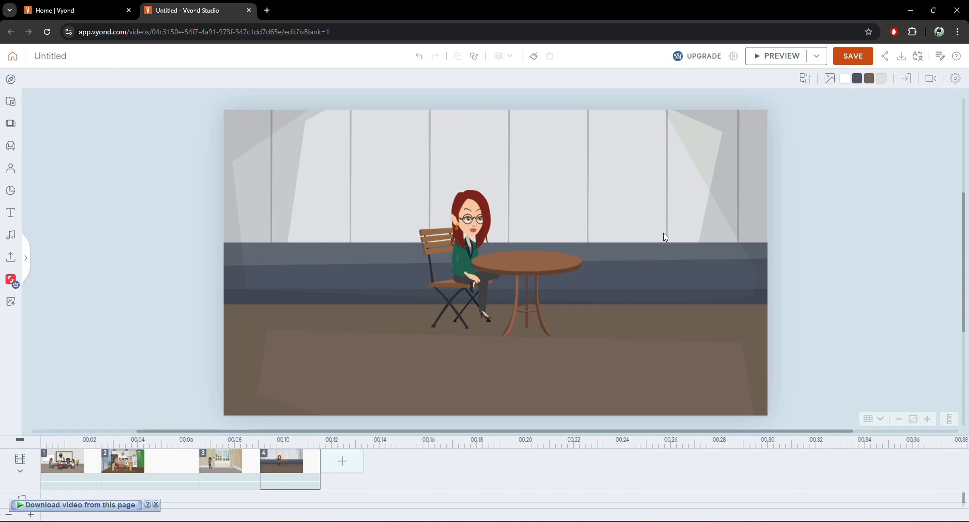
click(853, 56)
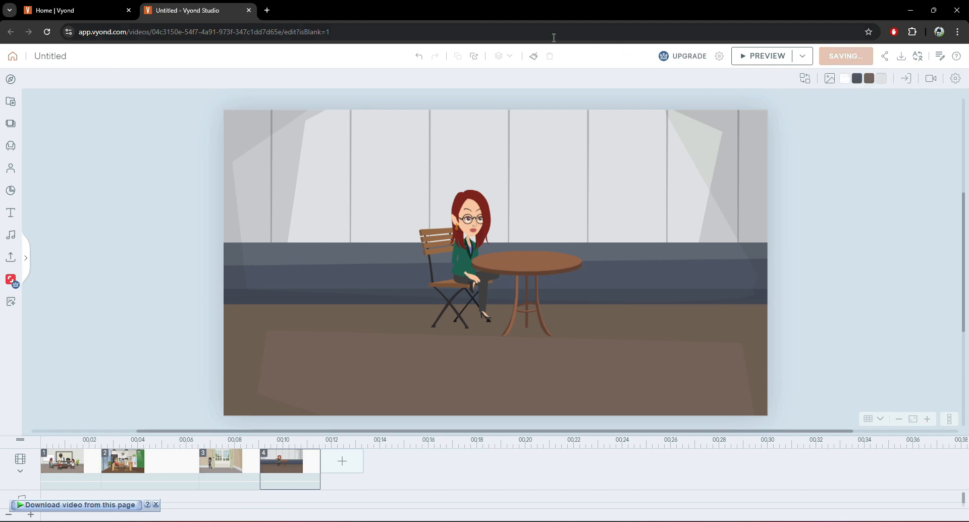